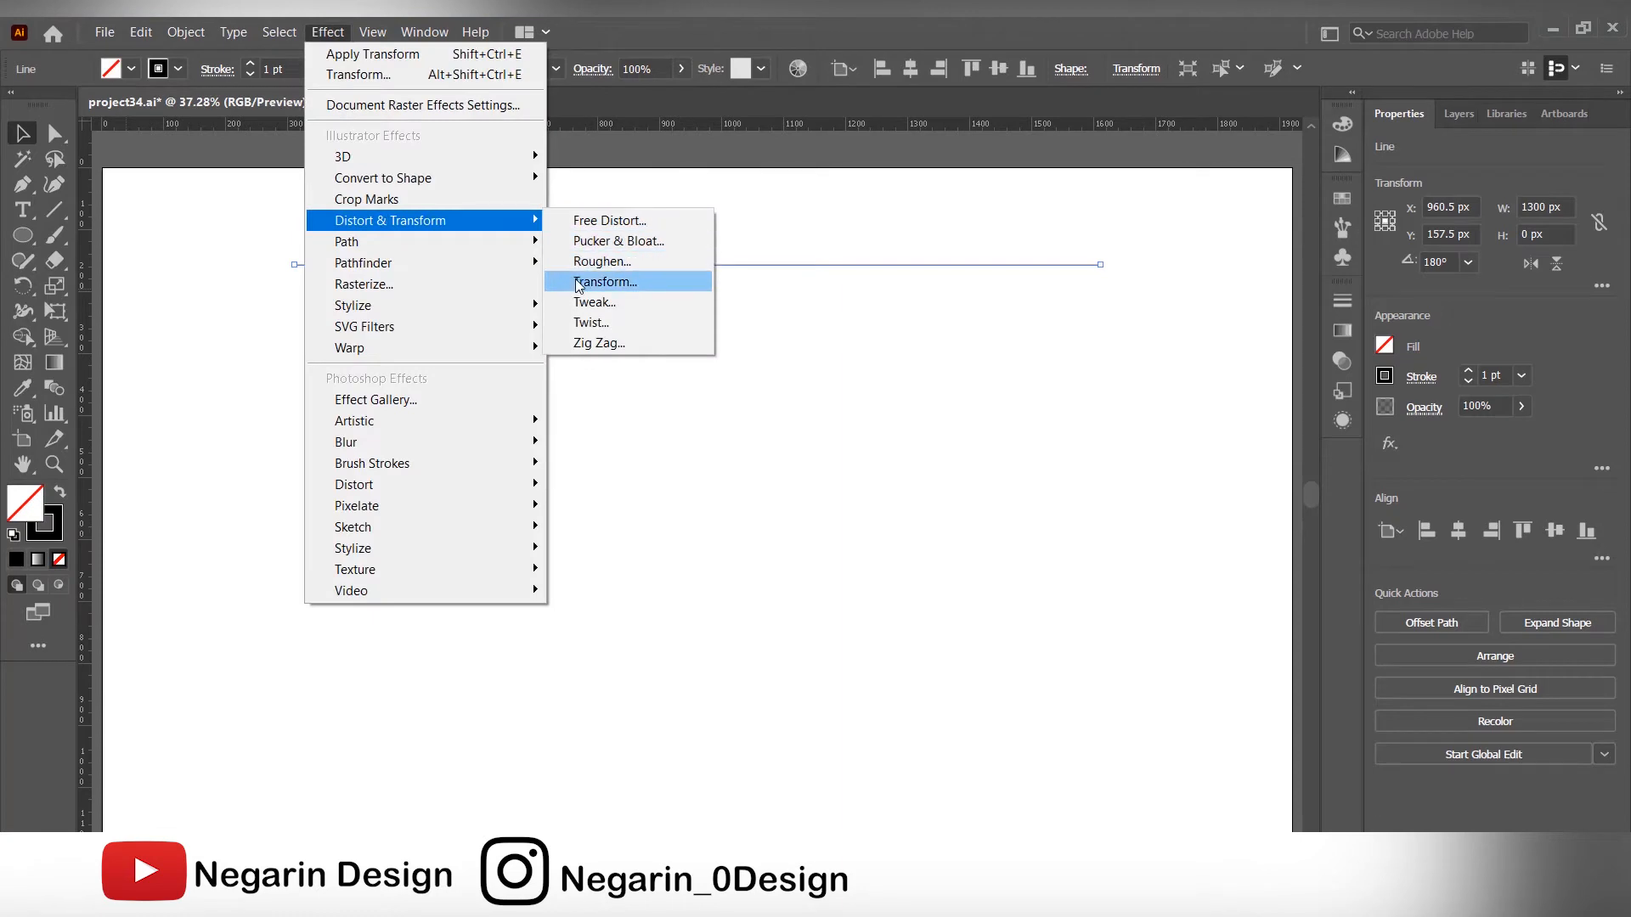
- In the Transform effect on the horizontal line, set the vertical move to 20 px and the copies to 6
double_click(1359, 410)
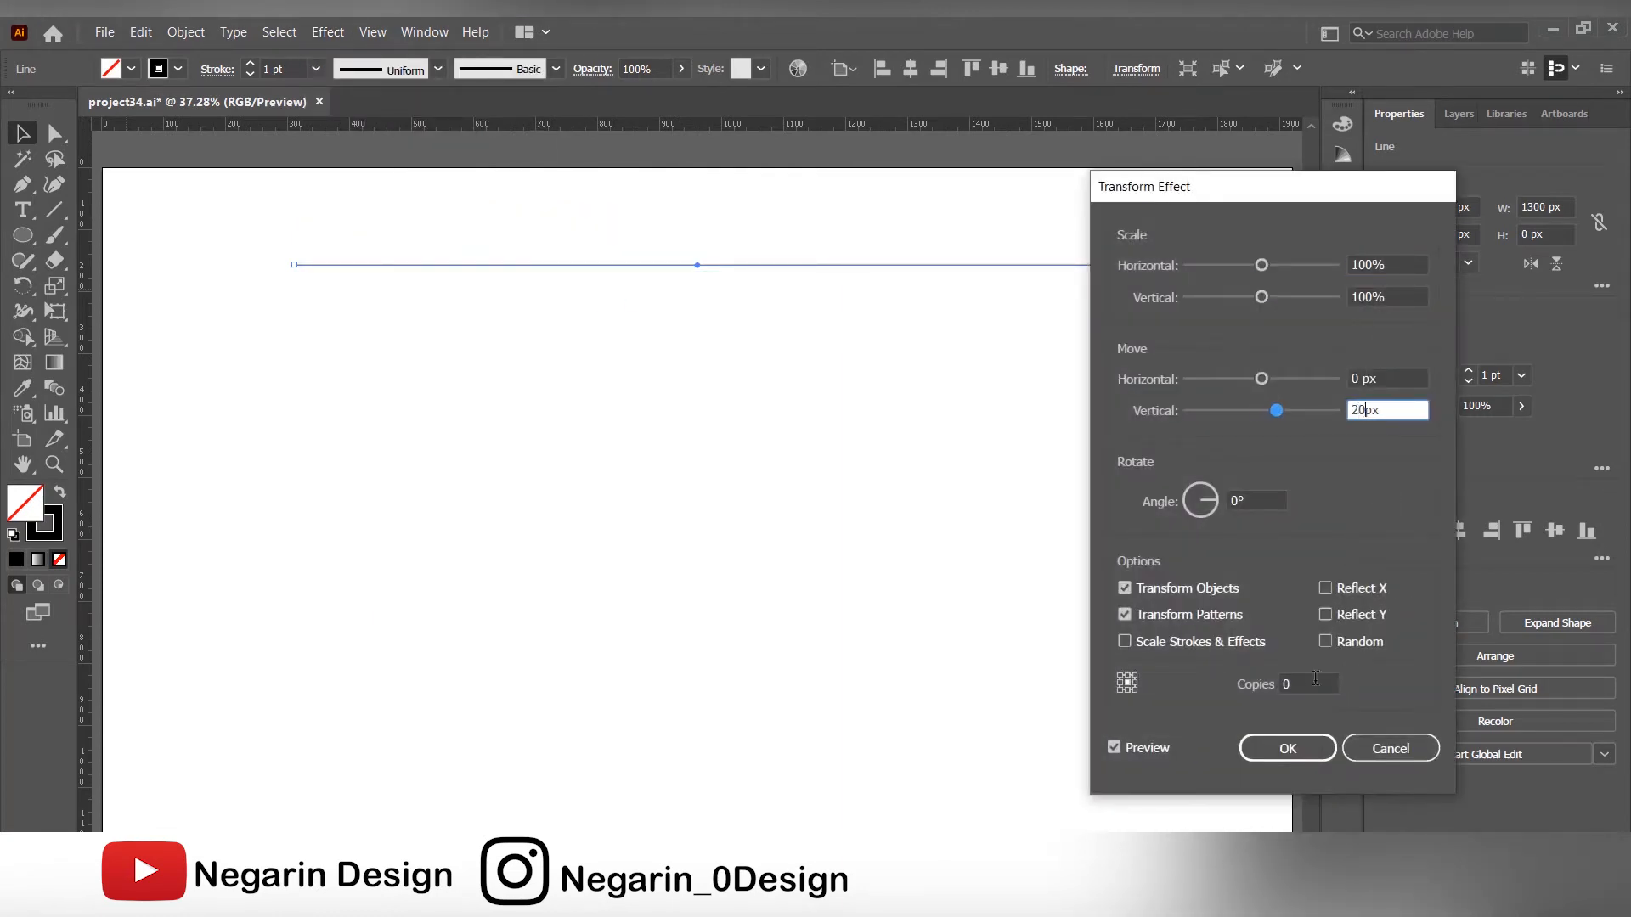
text(20)
click(1308, 684)
key(Up)
key(Up)
key(Up)
key(Up)
key(Up)
key(Up)
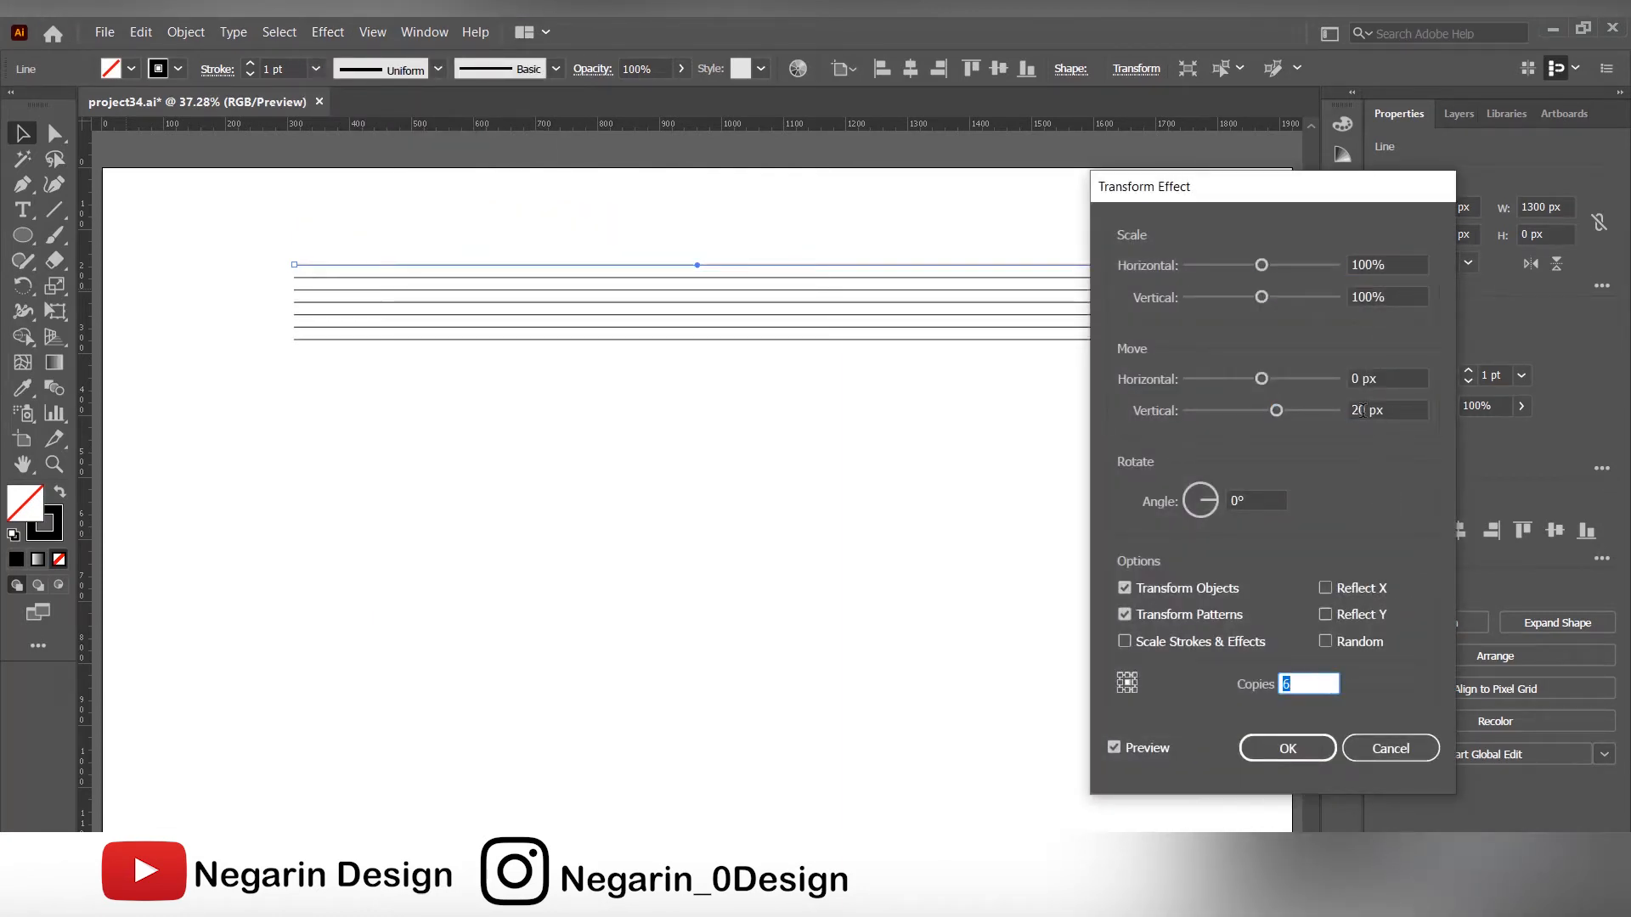
- Set the Transform effect's vertical move to 25 px and its copies to 10, and apply it to the line
double_click(1361, 410)
text(25)
click(1310, 684)
key(Up)
key(Up)
key(Up)
key(Up)
click(1288, 749)
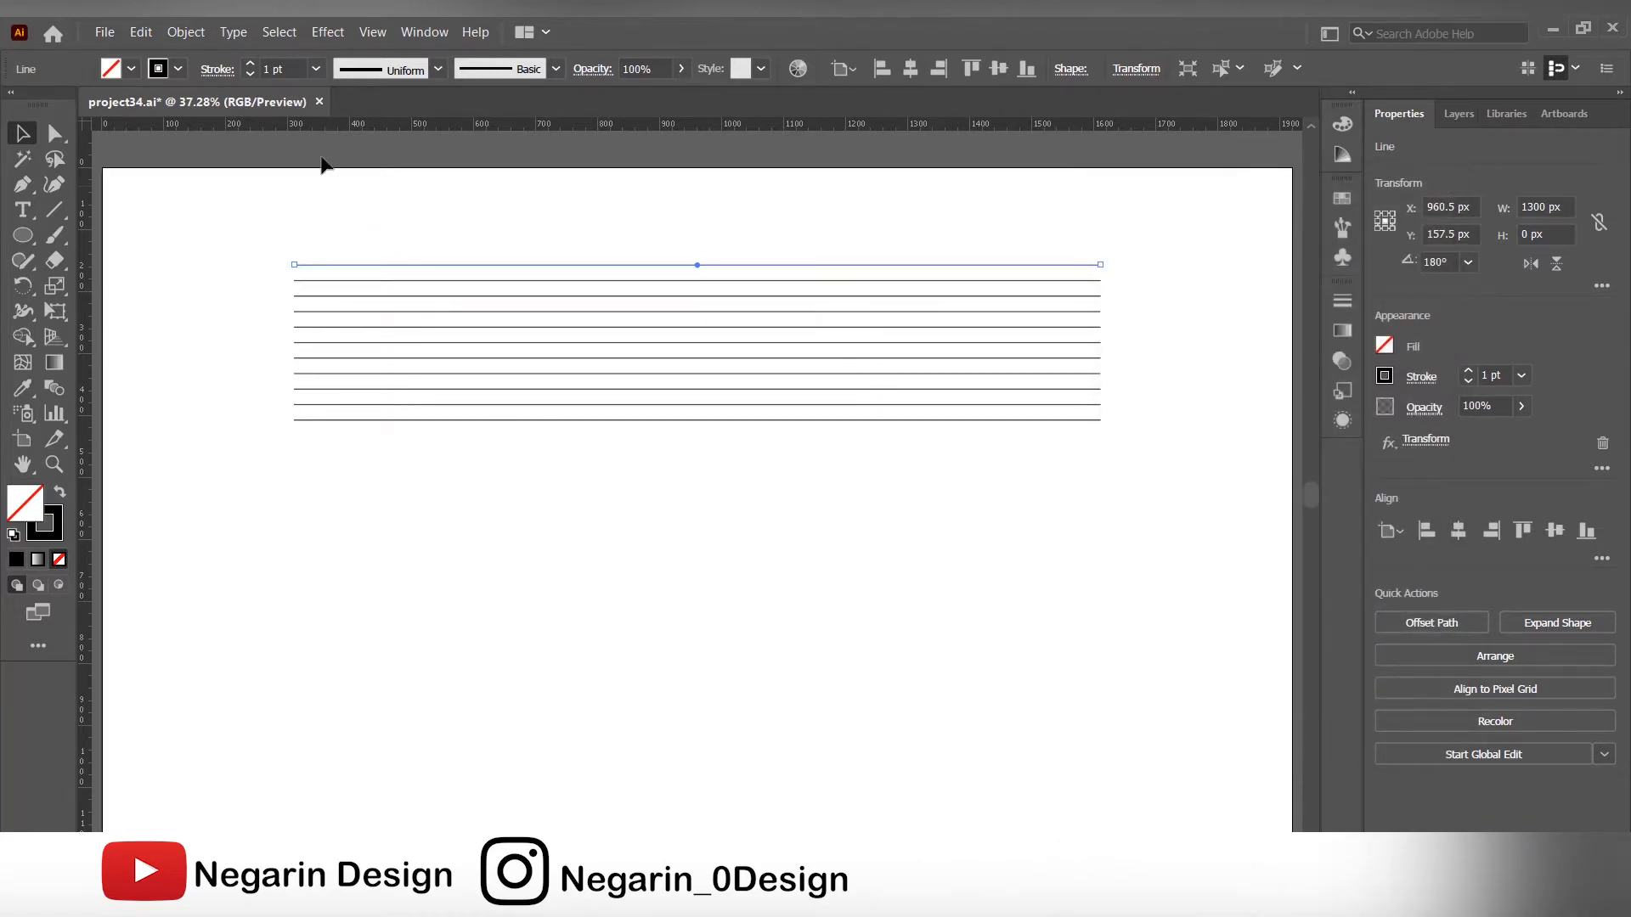
- Expand the appearance of the line effect and ungroup the resulting lines
click(186, 32)
click(255, 266)
click(1558, 702)
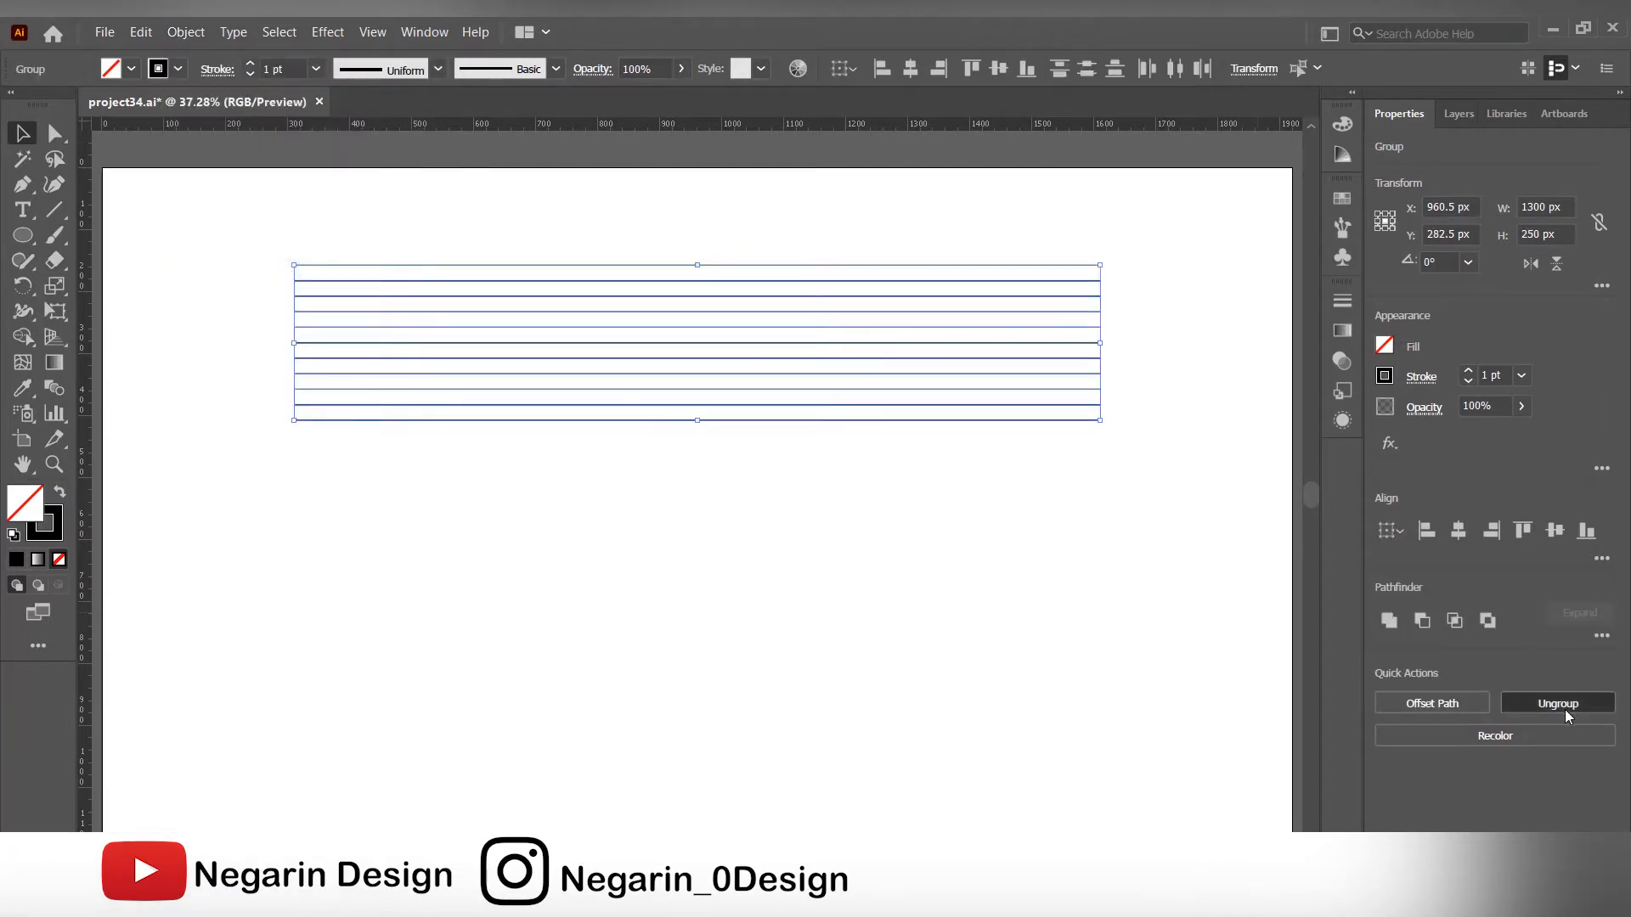
click(841, 544)
- Delete the third, sixth and ninth horizontal lines to leave four pairs of lines
click(1016, 298)
key(Delete)
click(1023, 344)
key(Delete)
click(1031, 389)
key(Delete)
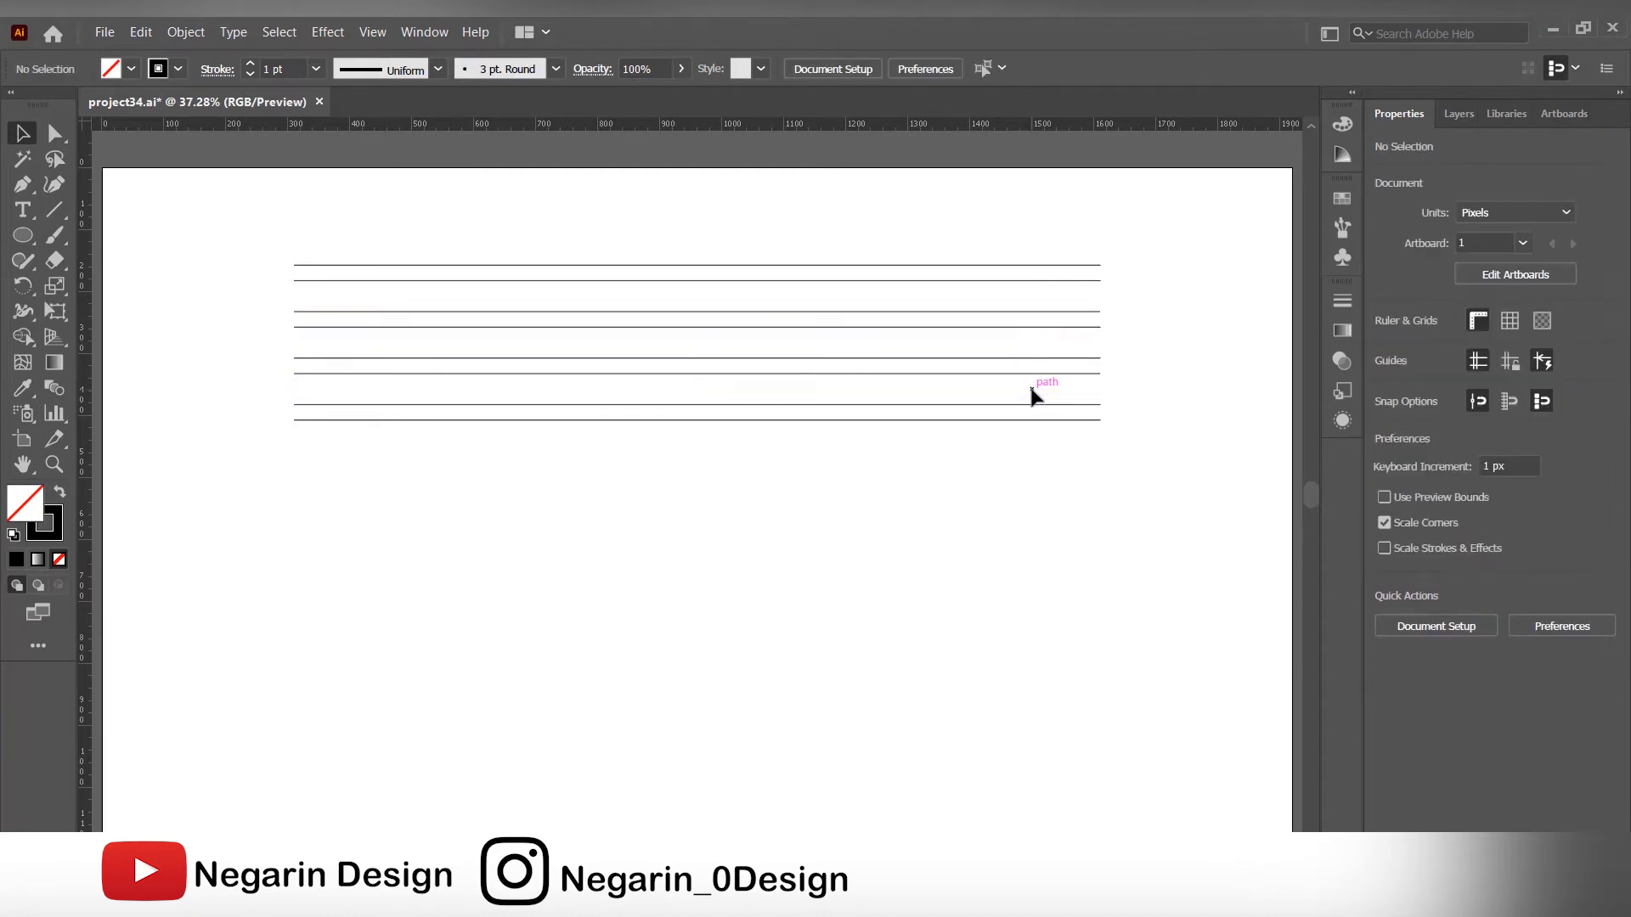
- Duplicate the lowest four horizontal lines and rotate the copies 90° to make vertical lines across the middle
drag(1097, 408, 1081, 426)
drag(1136, 344, 1077, 427)
drag(1036, 365, 1037, 454)
click(1465, 266)
click(1486, 356)
- Shorten the four vertical lines at both ends so that they fit within the artboard
scroll(740, 436, up, 2)
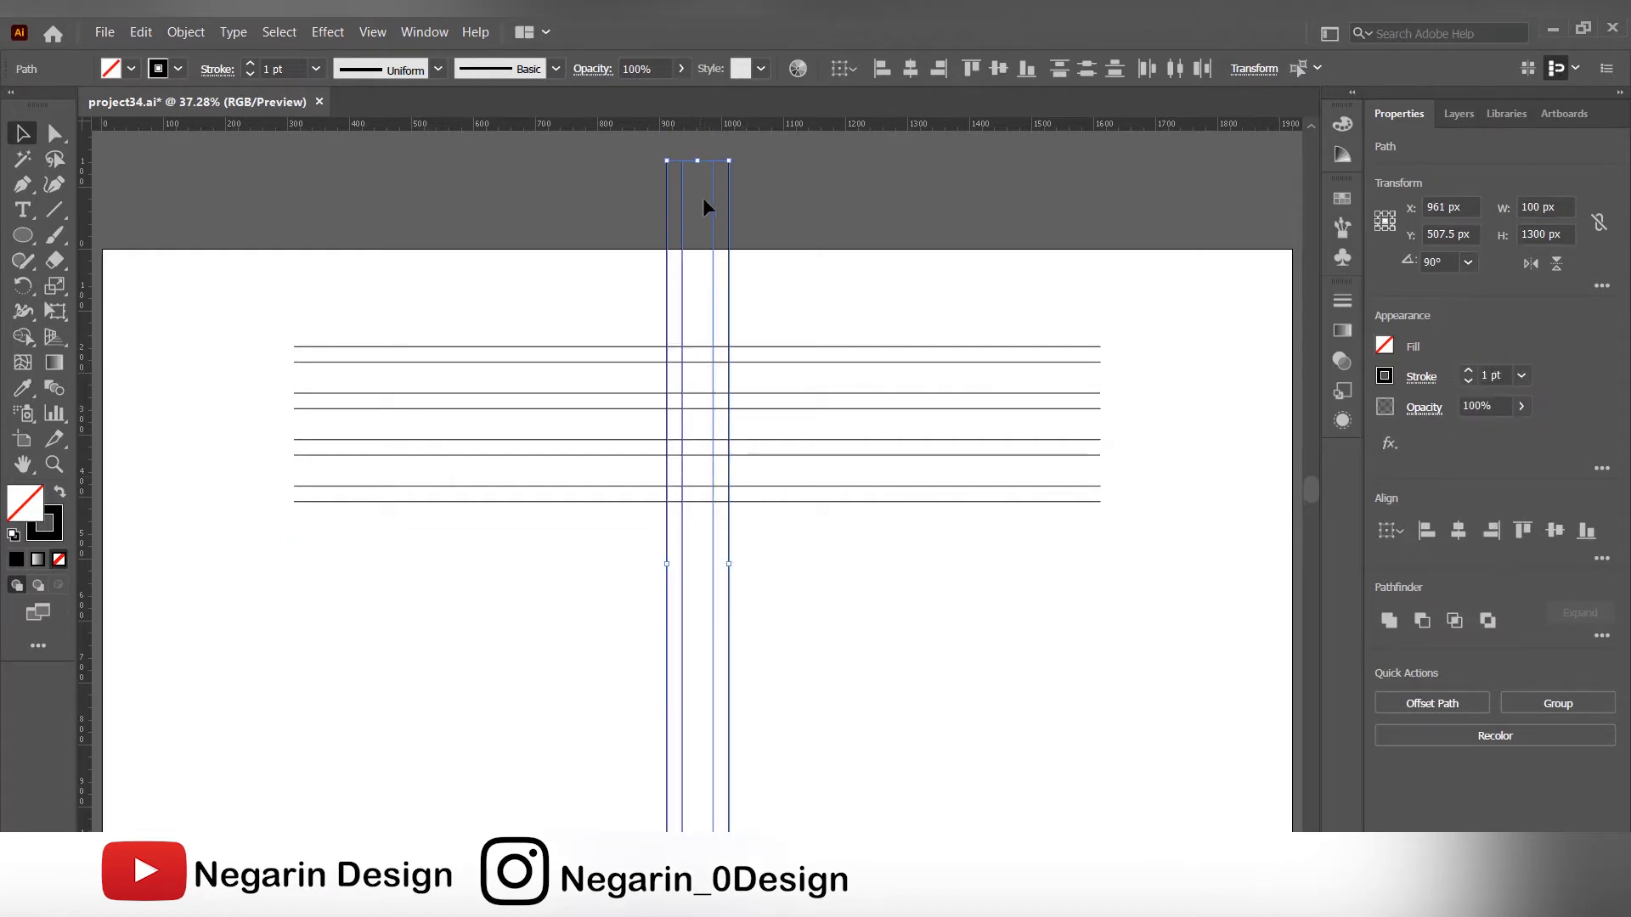
drag(702, 160, 702, 271)
scroll(612, 359, down, 3)
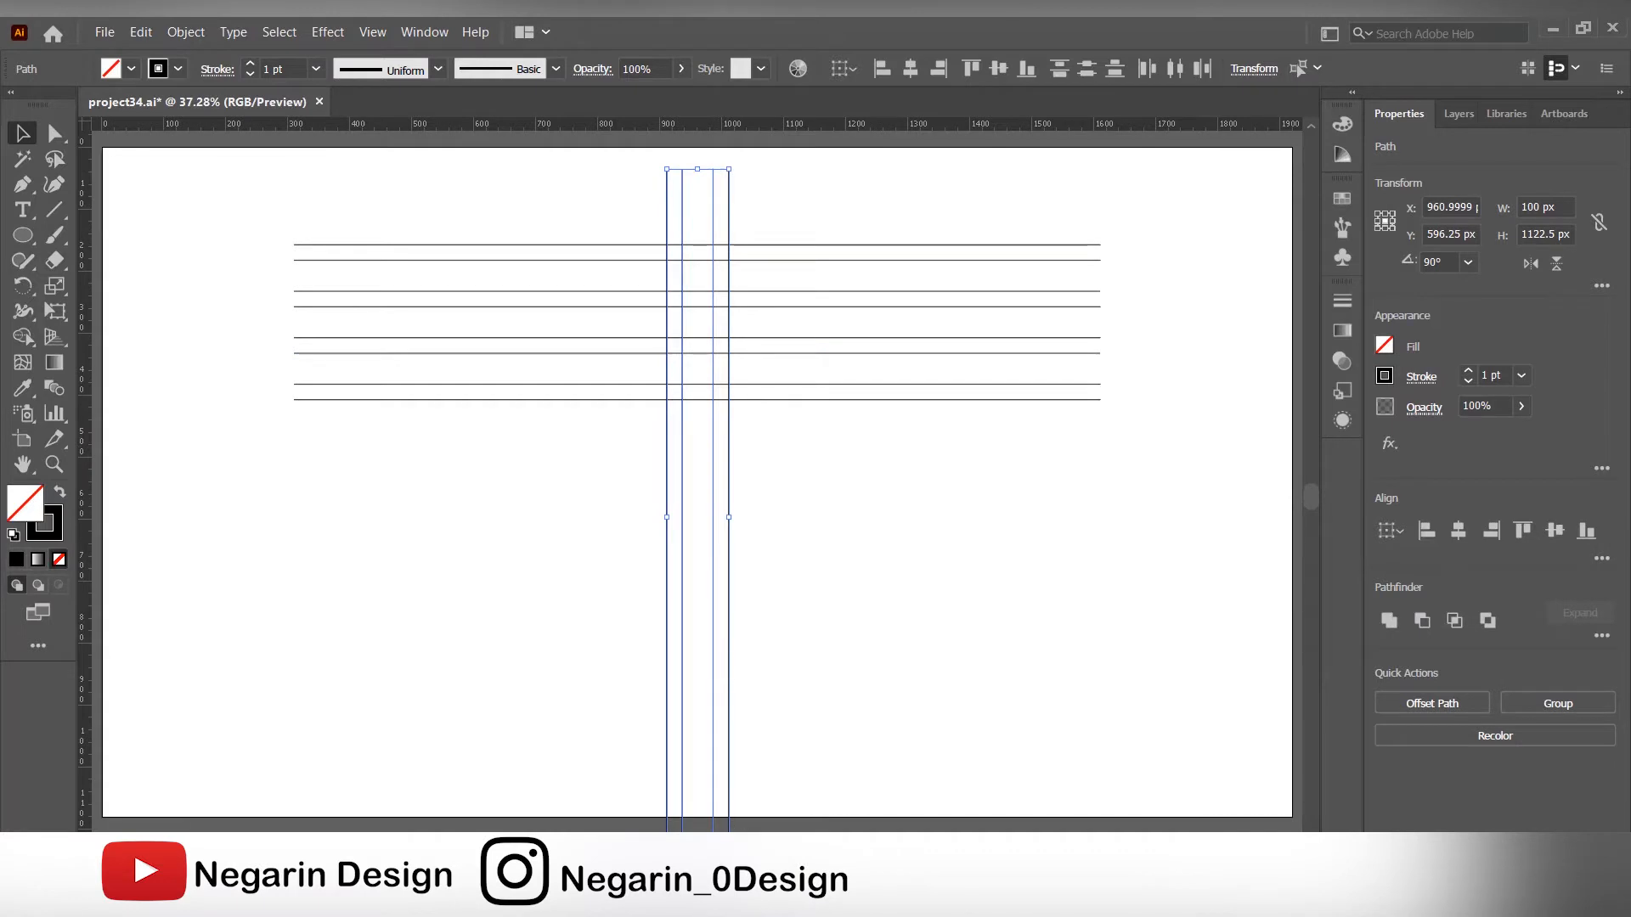
drag(697, 864, 693, 762)
click(567, 556)
scroll(568, 556, up, 1)
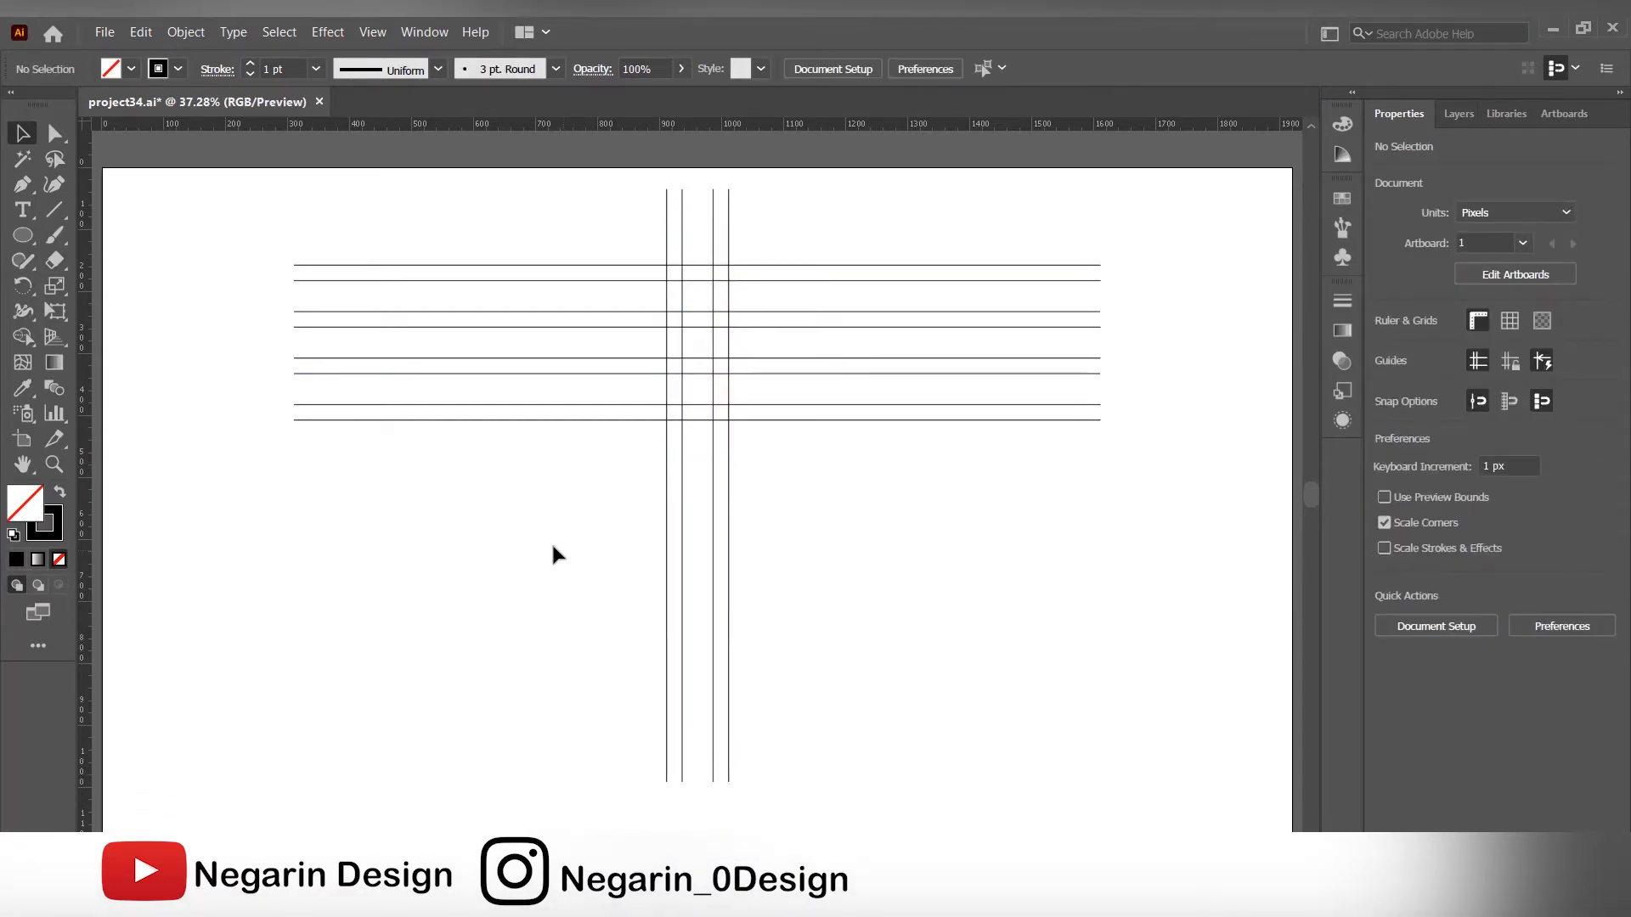
- Create a 152 by 152 px circle below the horizontal lines with the Ellipse tool
click(22, 238)
click(301, 489)
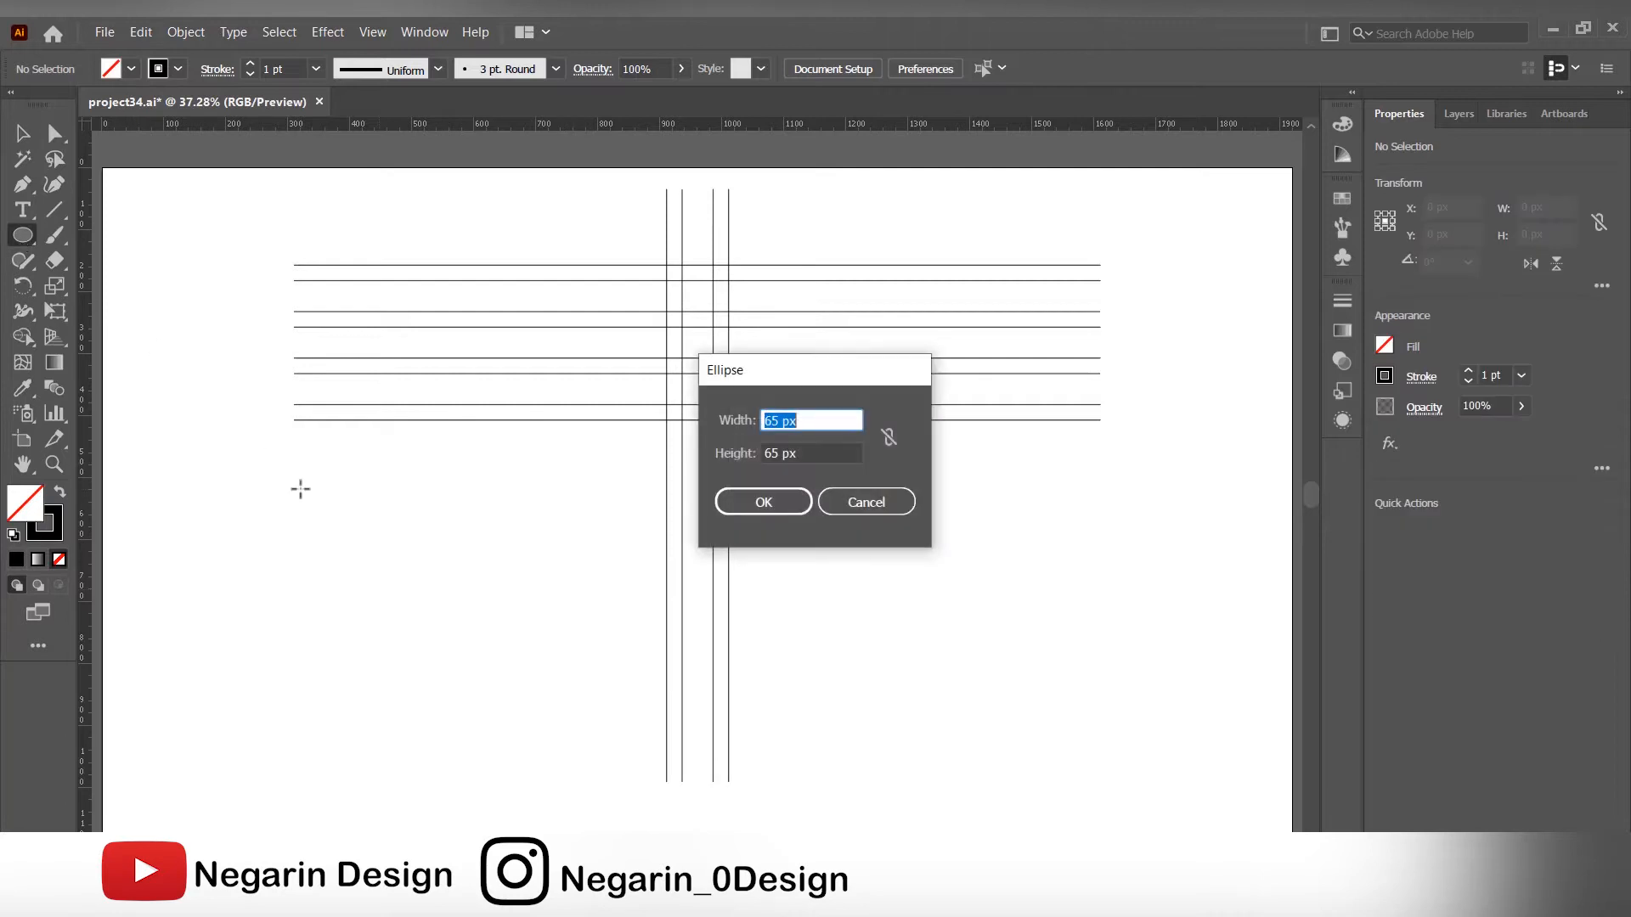
double_click(775, 453)
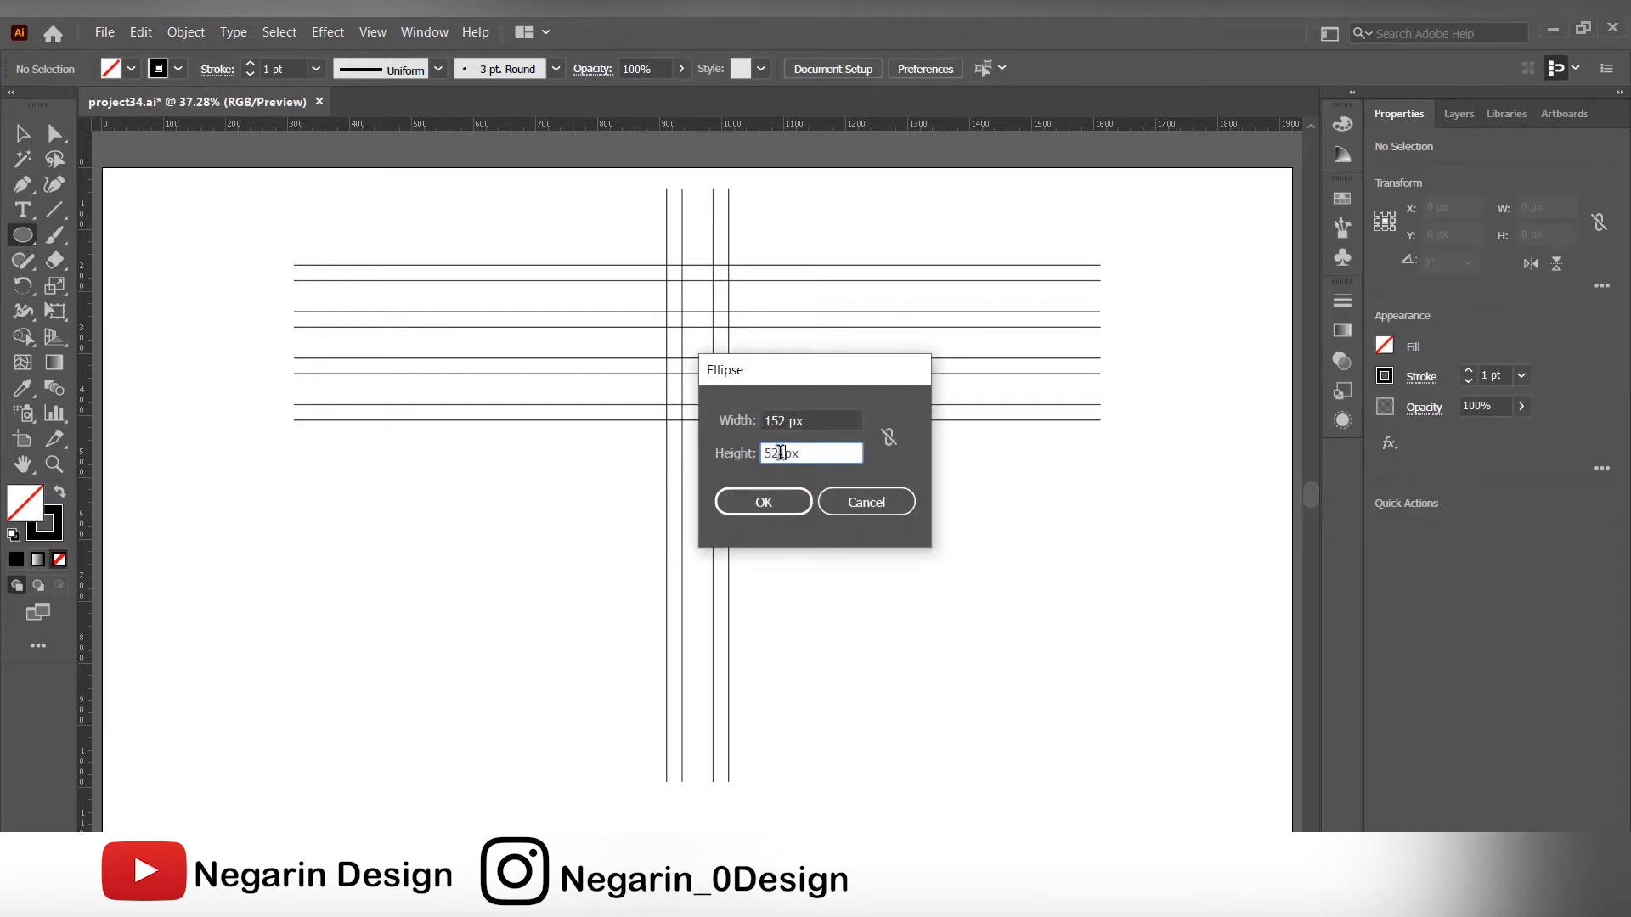
text(152)
click(764, 502)
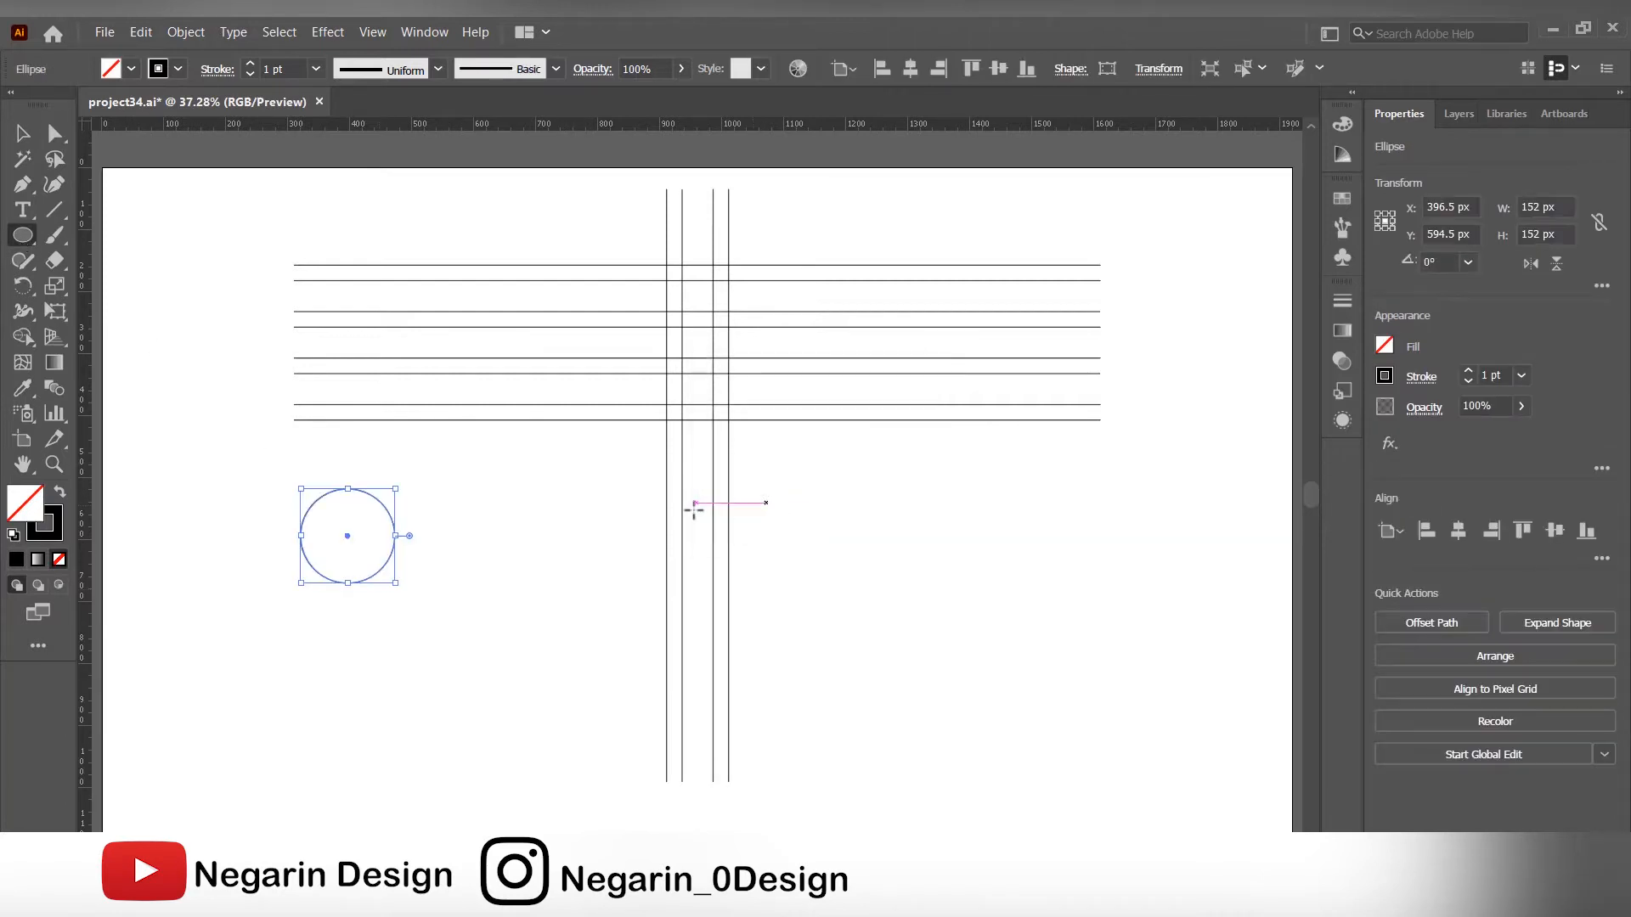
- Create a 96 by 96 px circle in the empty area beside the vertical lines
click(458, 667)
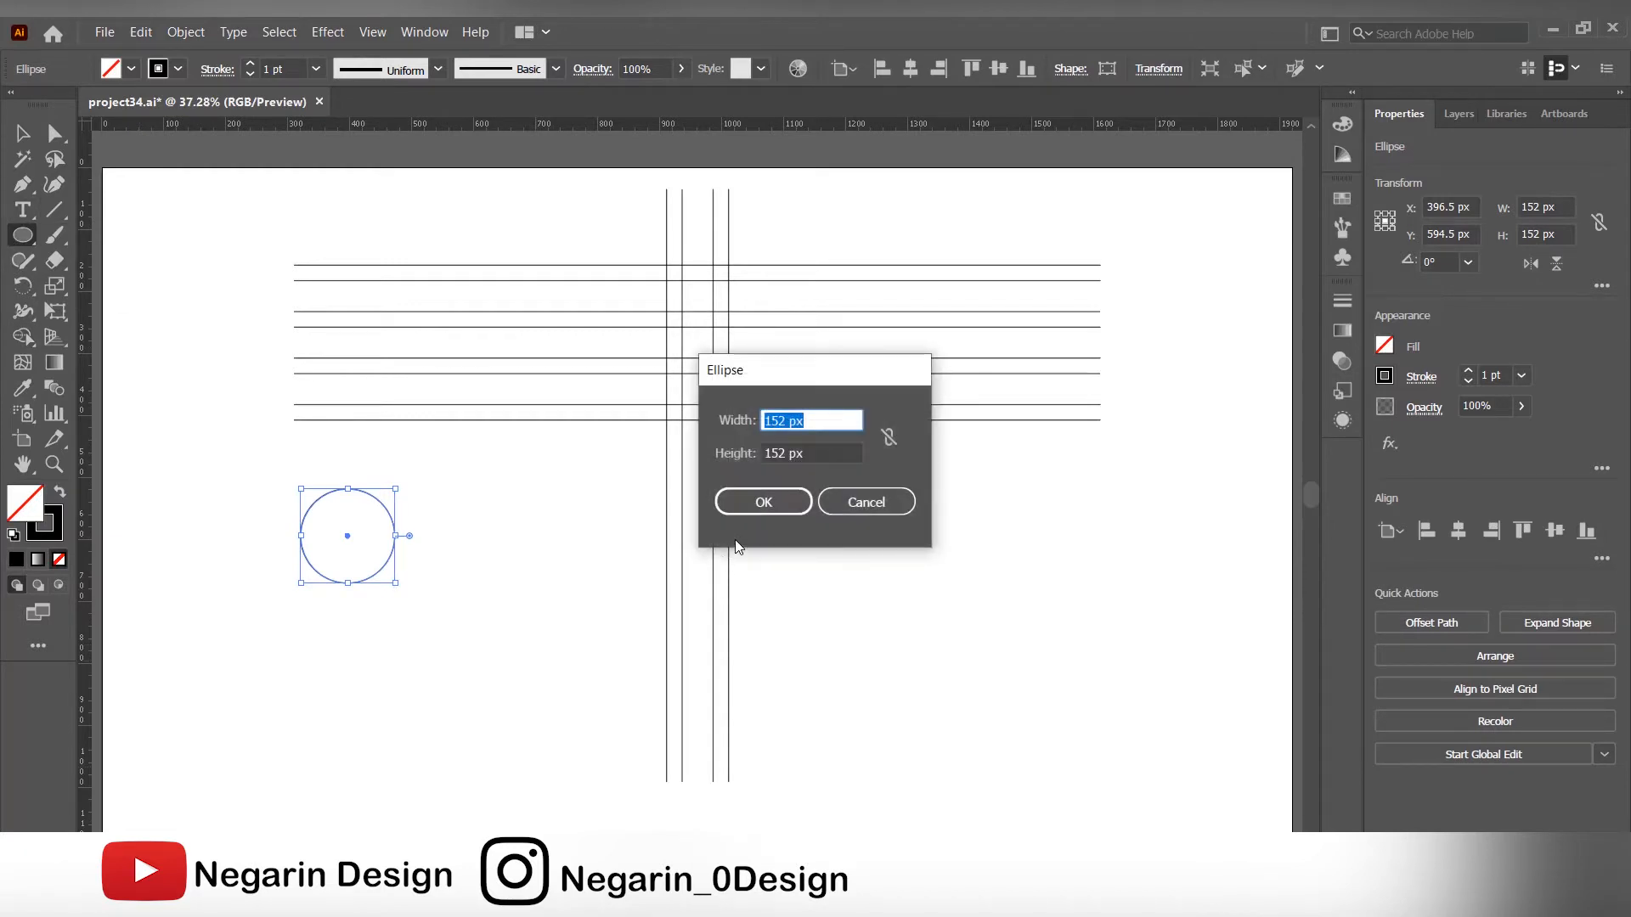
text(96)
key(Tab)
text(96)
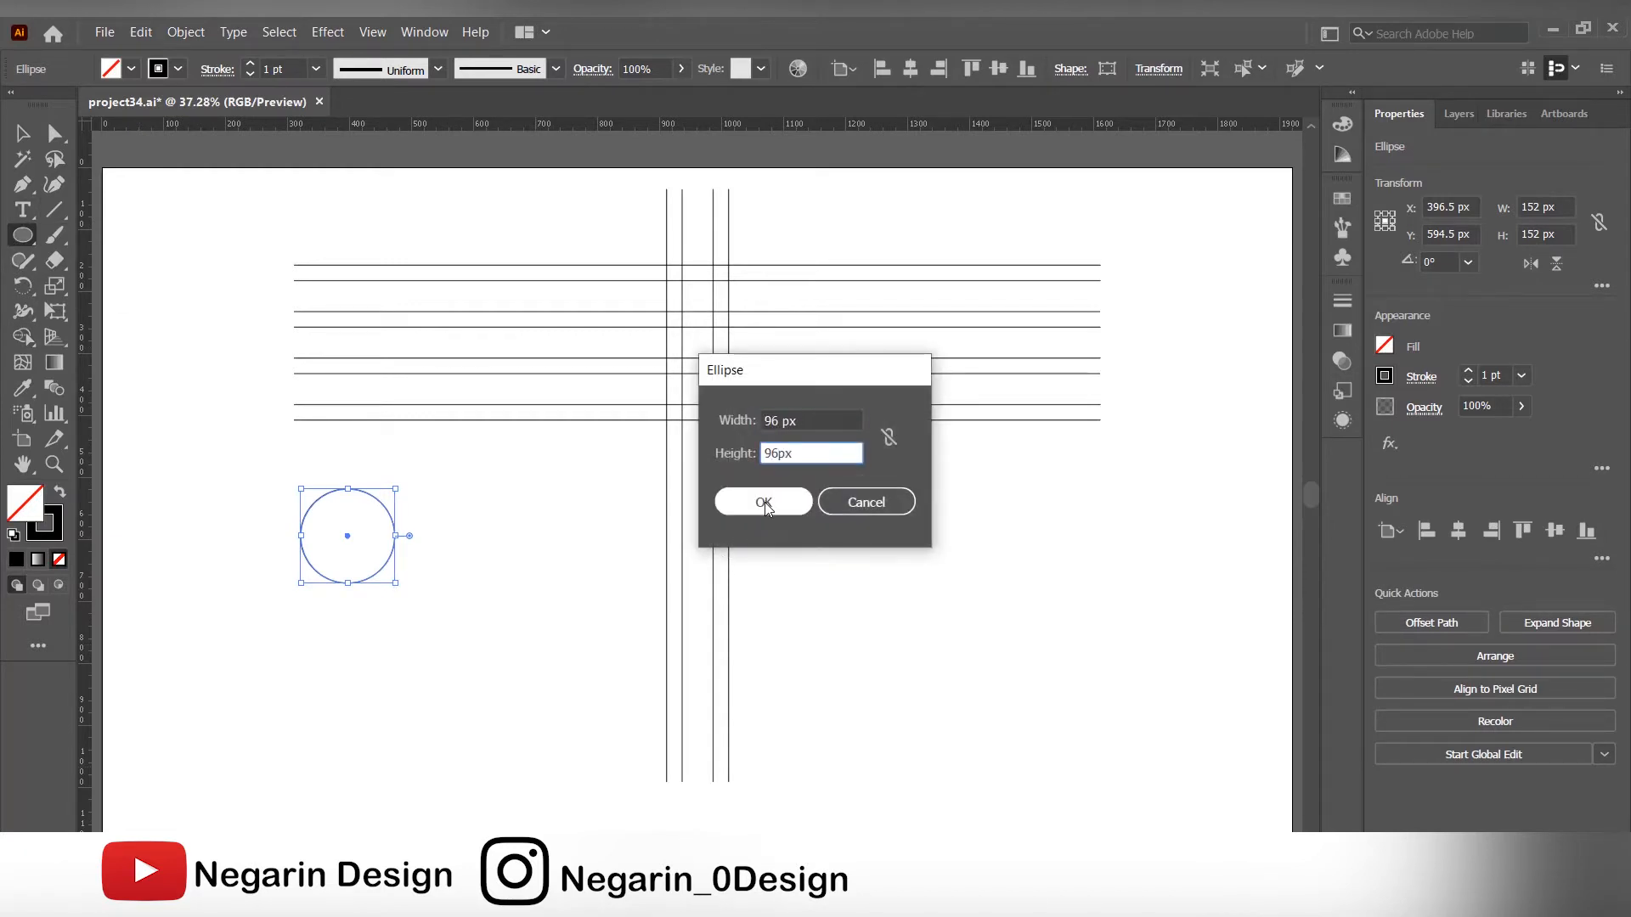
click(764, 502)
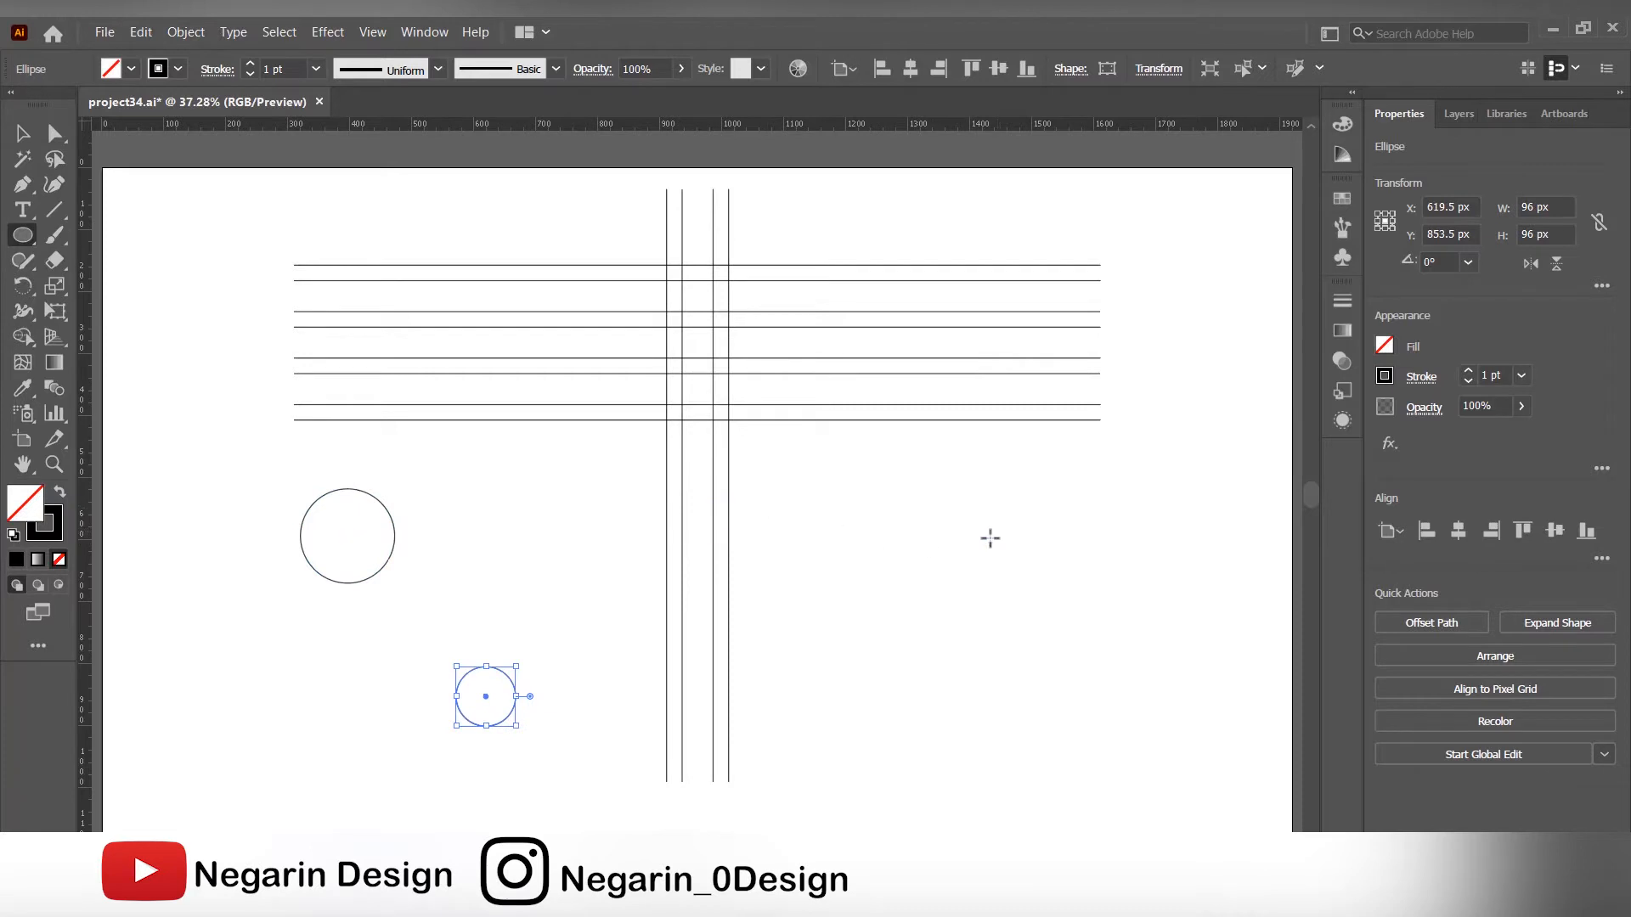
- Create a 41 by 41 px circle on the other side of the vertical lines
click(972, 553)
text(41)
key(Tab)
text(41)
click(769, 500)
- Create a 55 by 55 px circle near the 41 px circle
click(869, 620)
text(55)
key(Tab)
text(55)
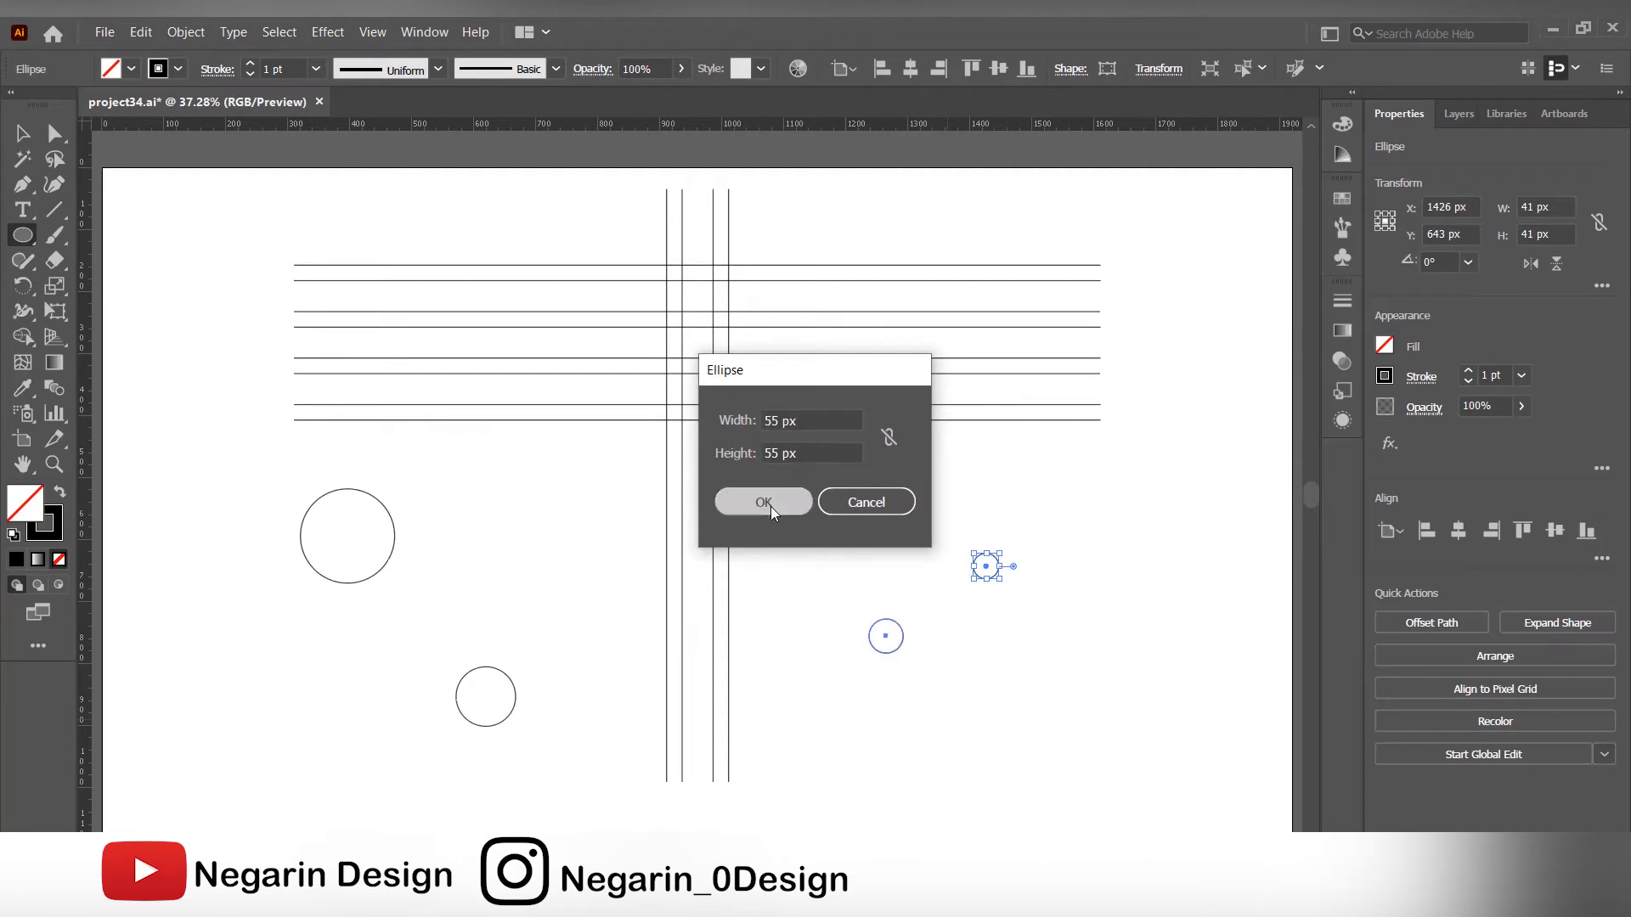
click(769, 502)
- Arrange four copies of the 152 px circle around the line intersections, and place a 96 px circle inside each of the lower two
click(22, 141)
drag(336, 493, 619, 365)
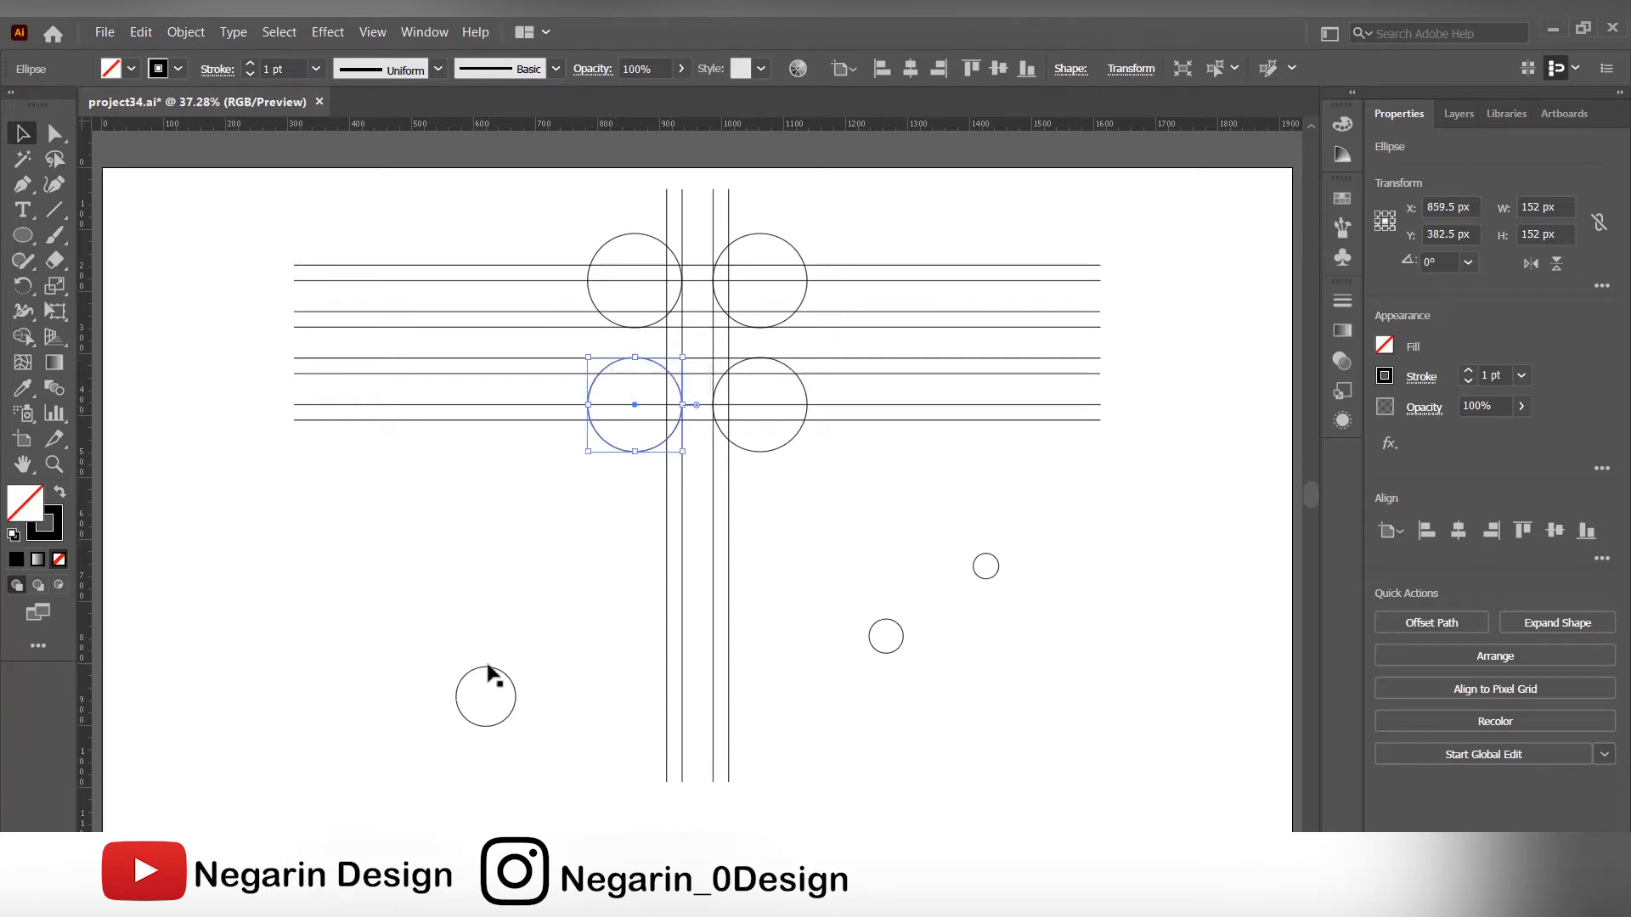
drag(490, 668, 639, 372)
drag(627, 375, 750, 374)
click(918, 608)
- Move the 41 px circle and the 55 px circle into the upper-right large circle, stacked one above the other along its inner side
drag(980, 555, 737, 268)
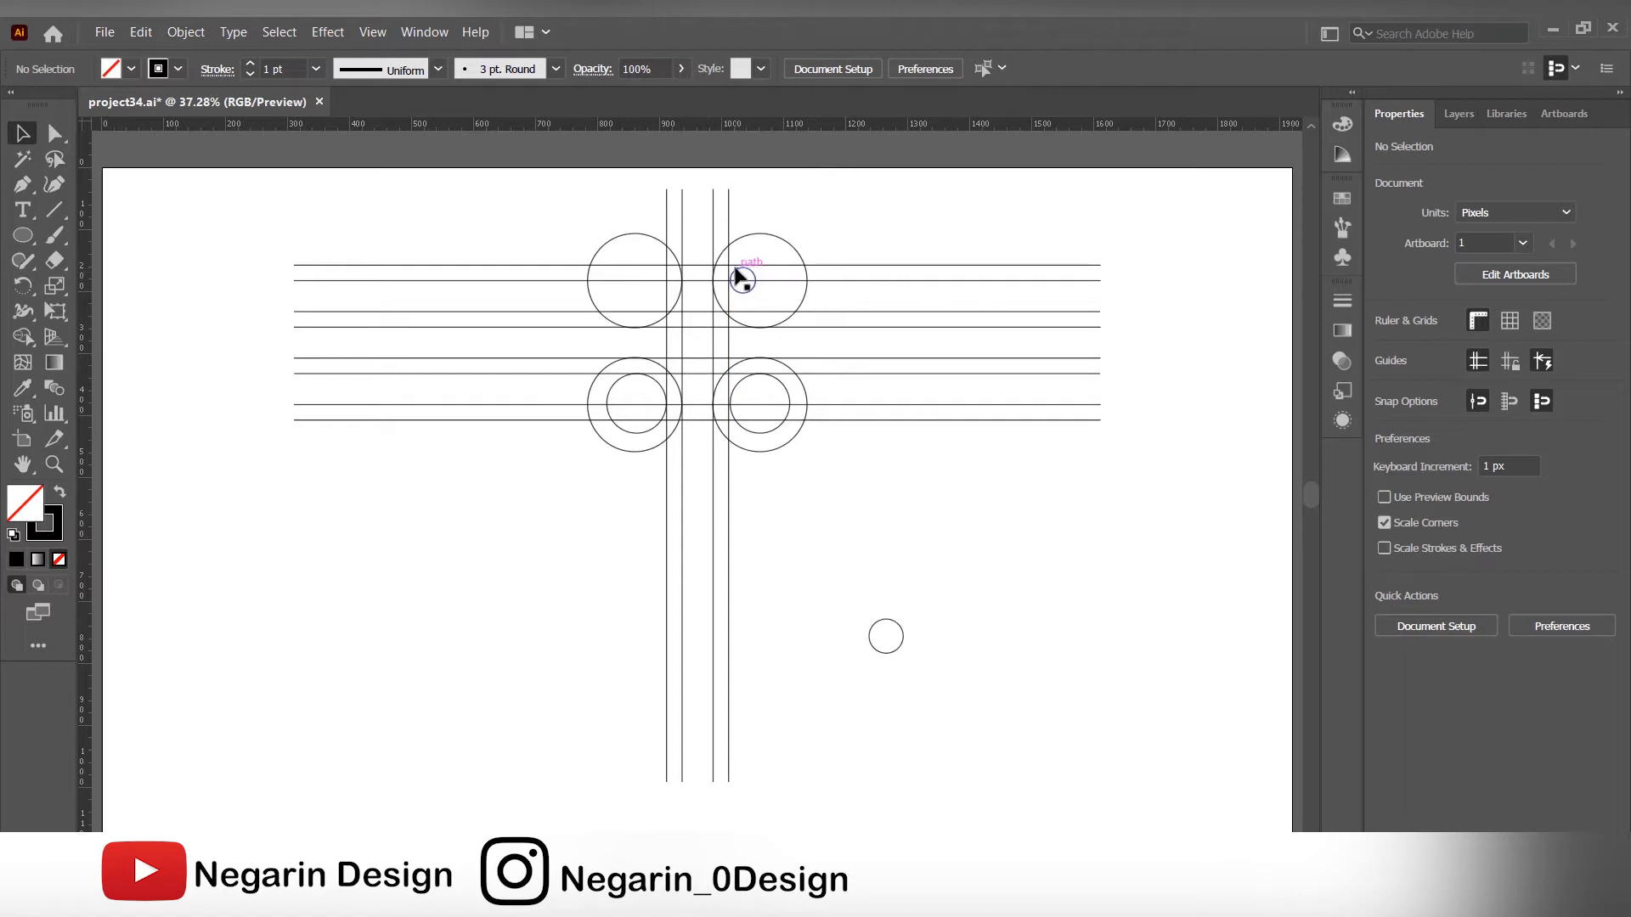
click(736, 269)
click(812, 273)
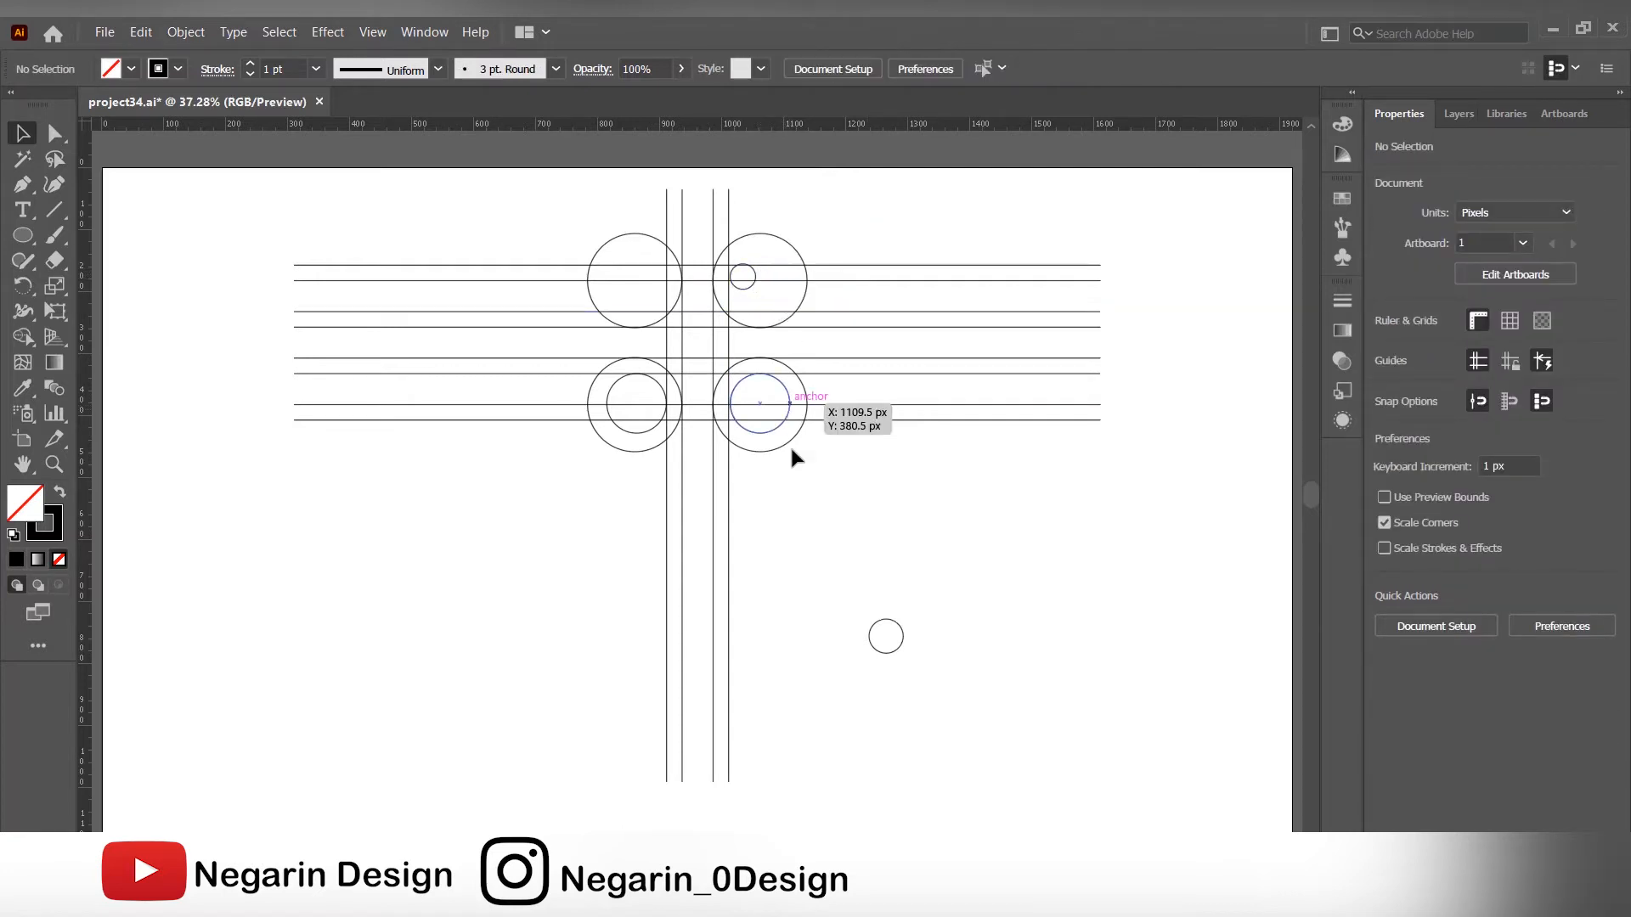
drag(886, 621, 737, 291)
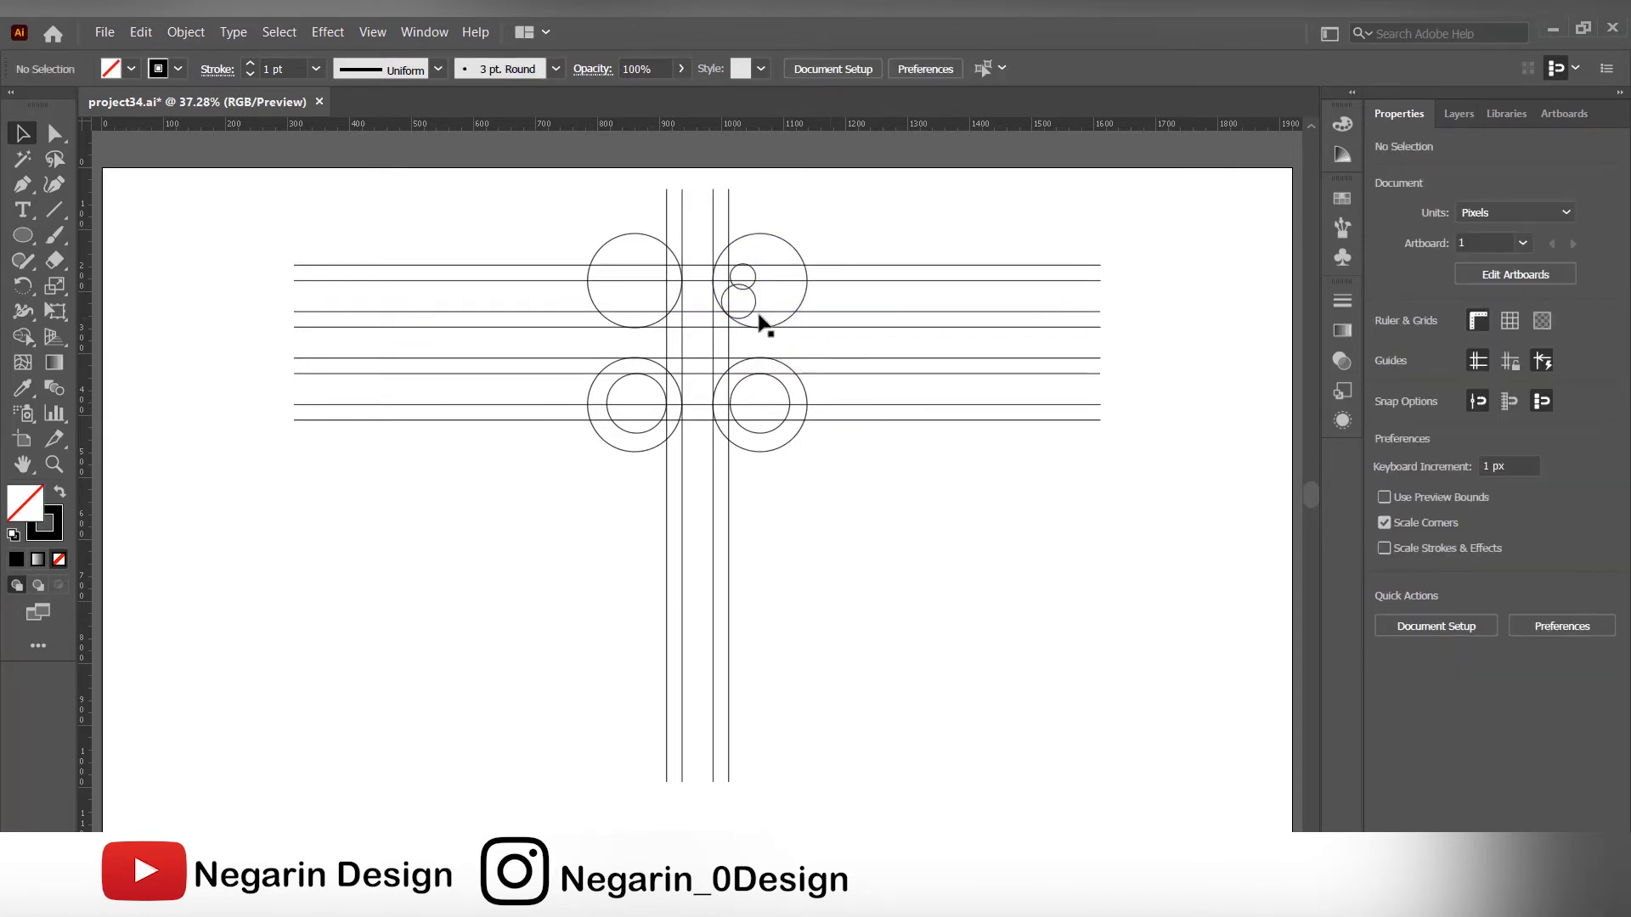
- Draw an 88 px line, rotate it to 45° and place it inside the lower right part of the upper-right large circle
click(53, 210)
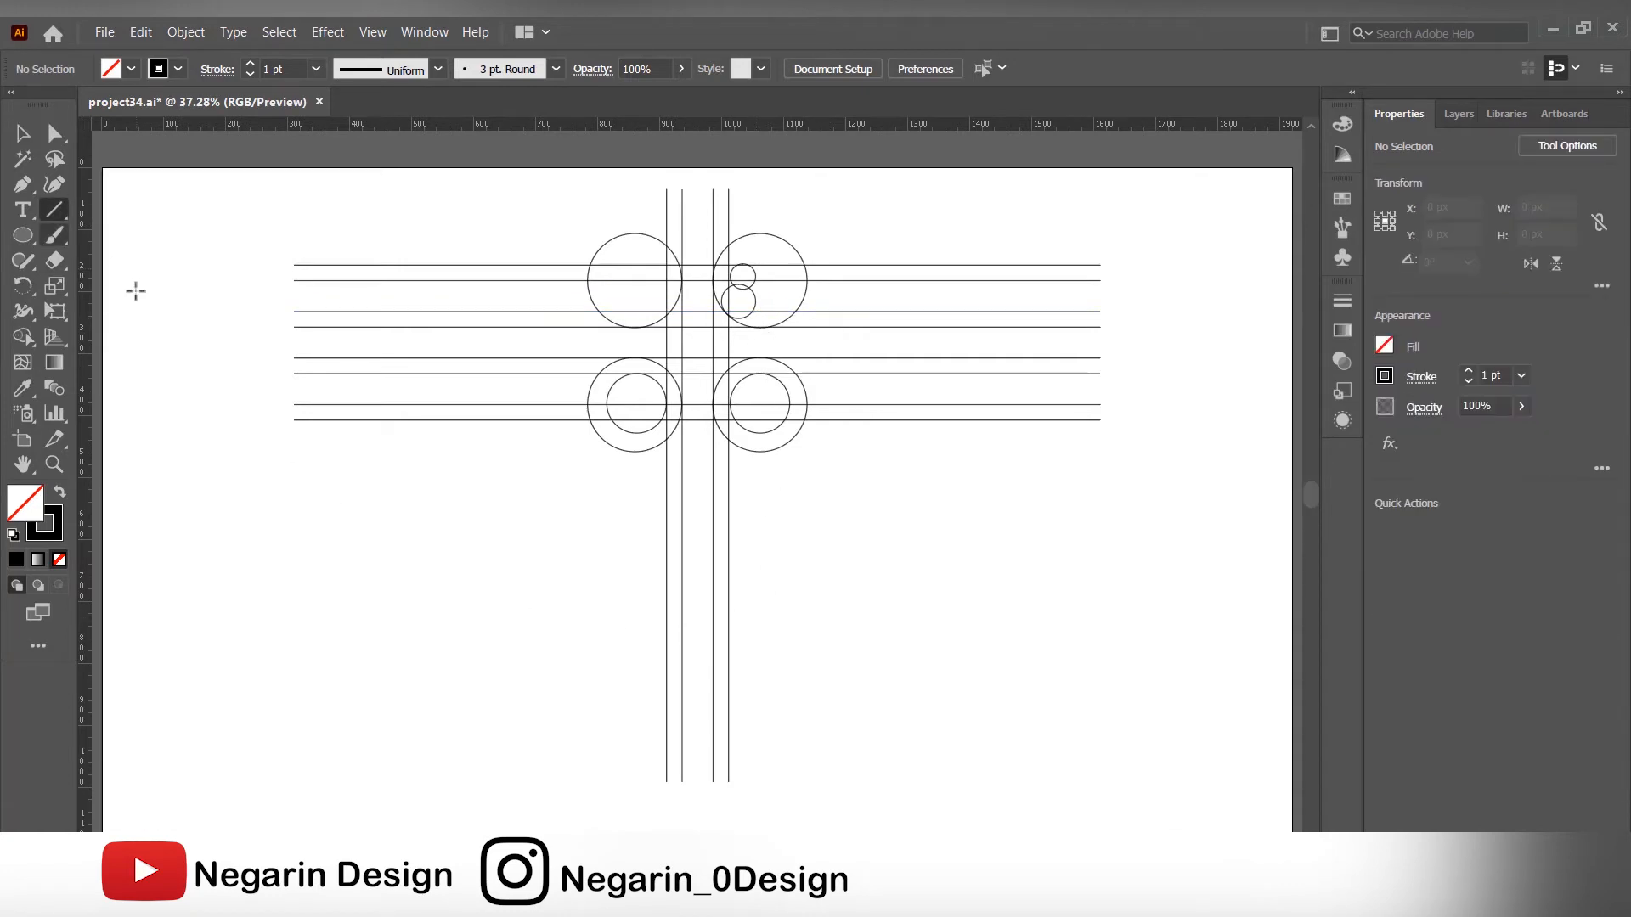
drag(939, 497, 884, 497)
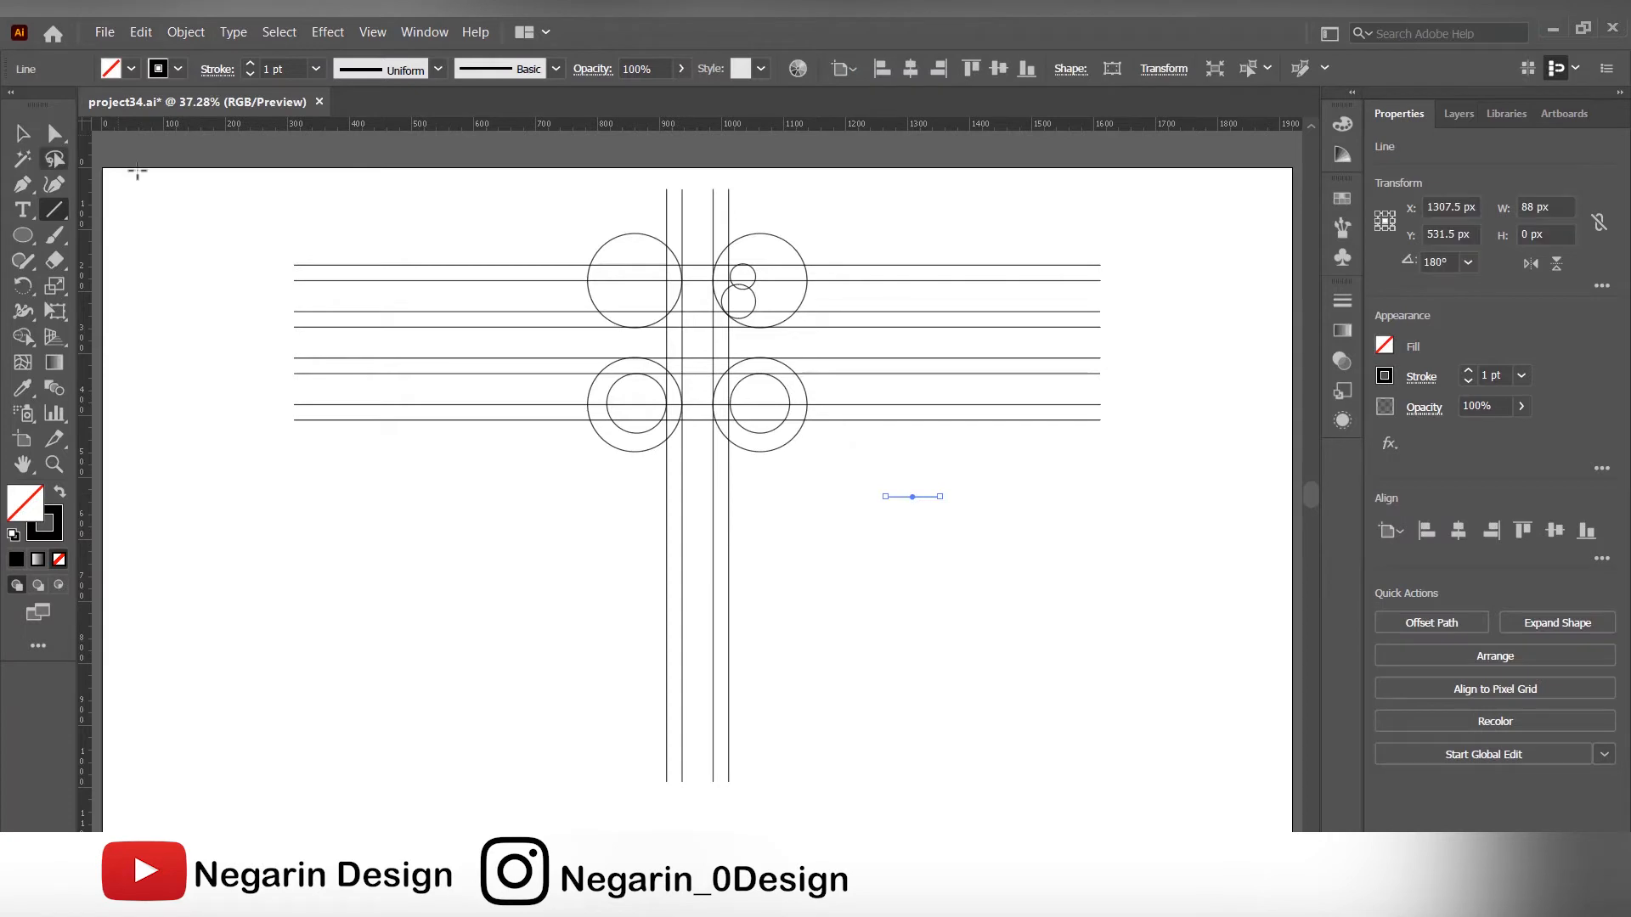
click(1434, 261)
text(45)
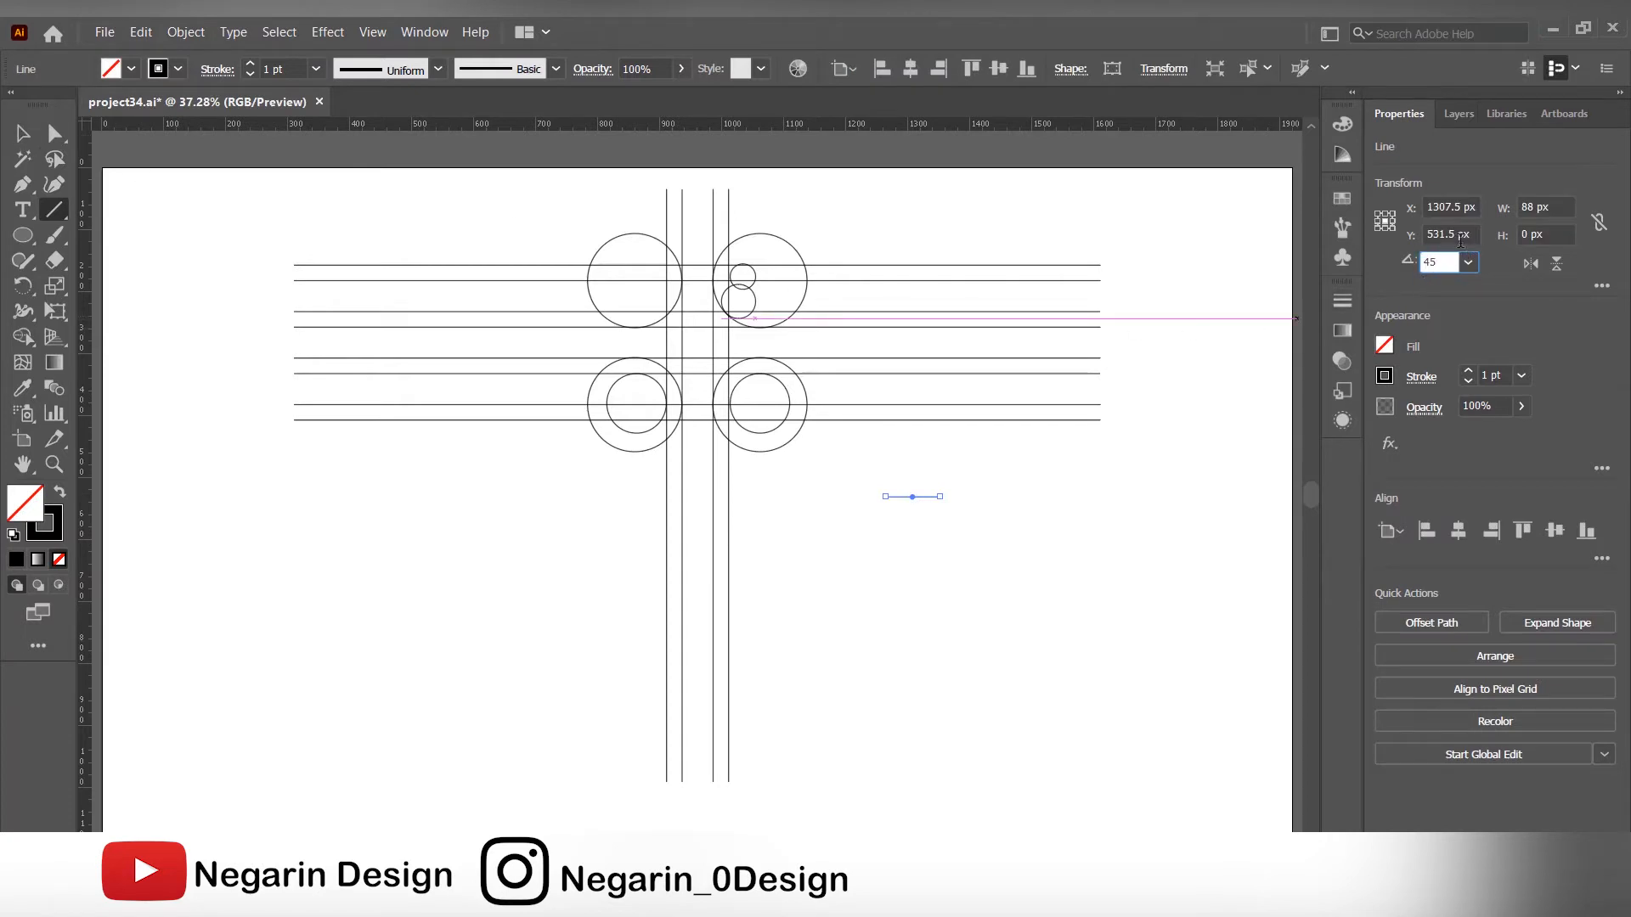
key(Tab)
click(23, 141)
drag(902, 494, 770, 293)
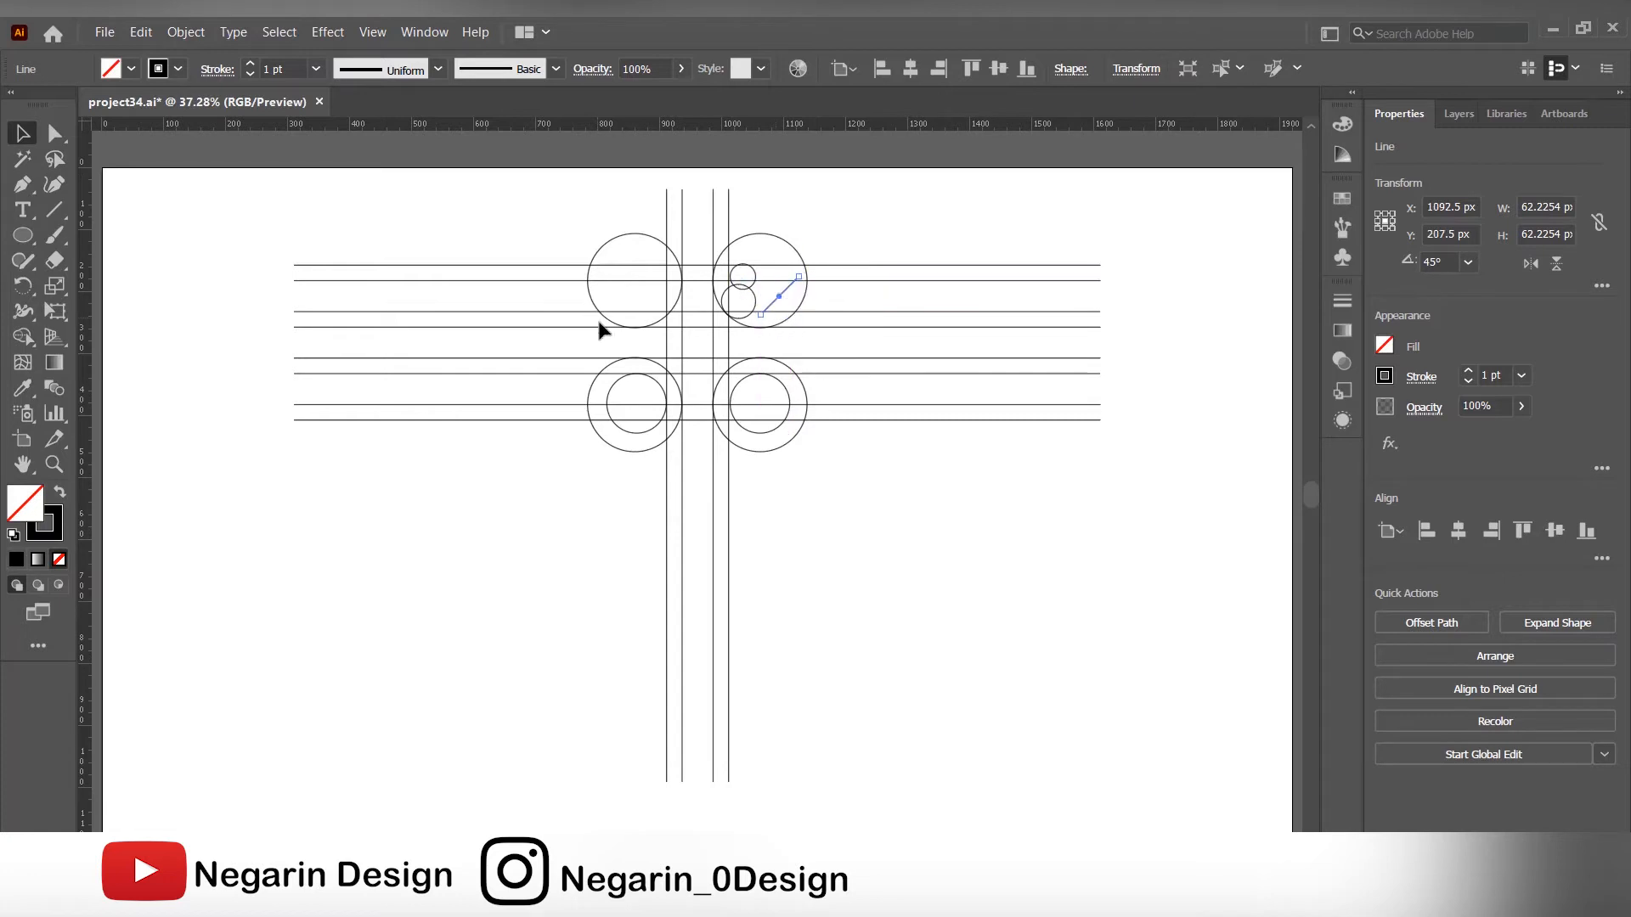
- Create a vertically reflected copy of the 45° line and place it inside the upper-left large circle
click(186, 32)
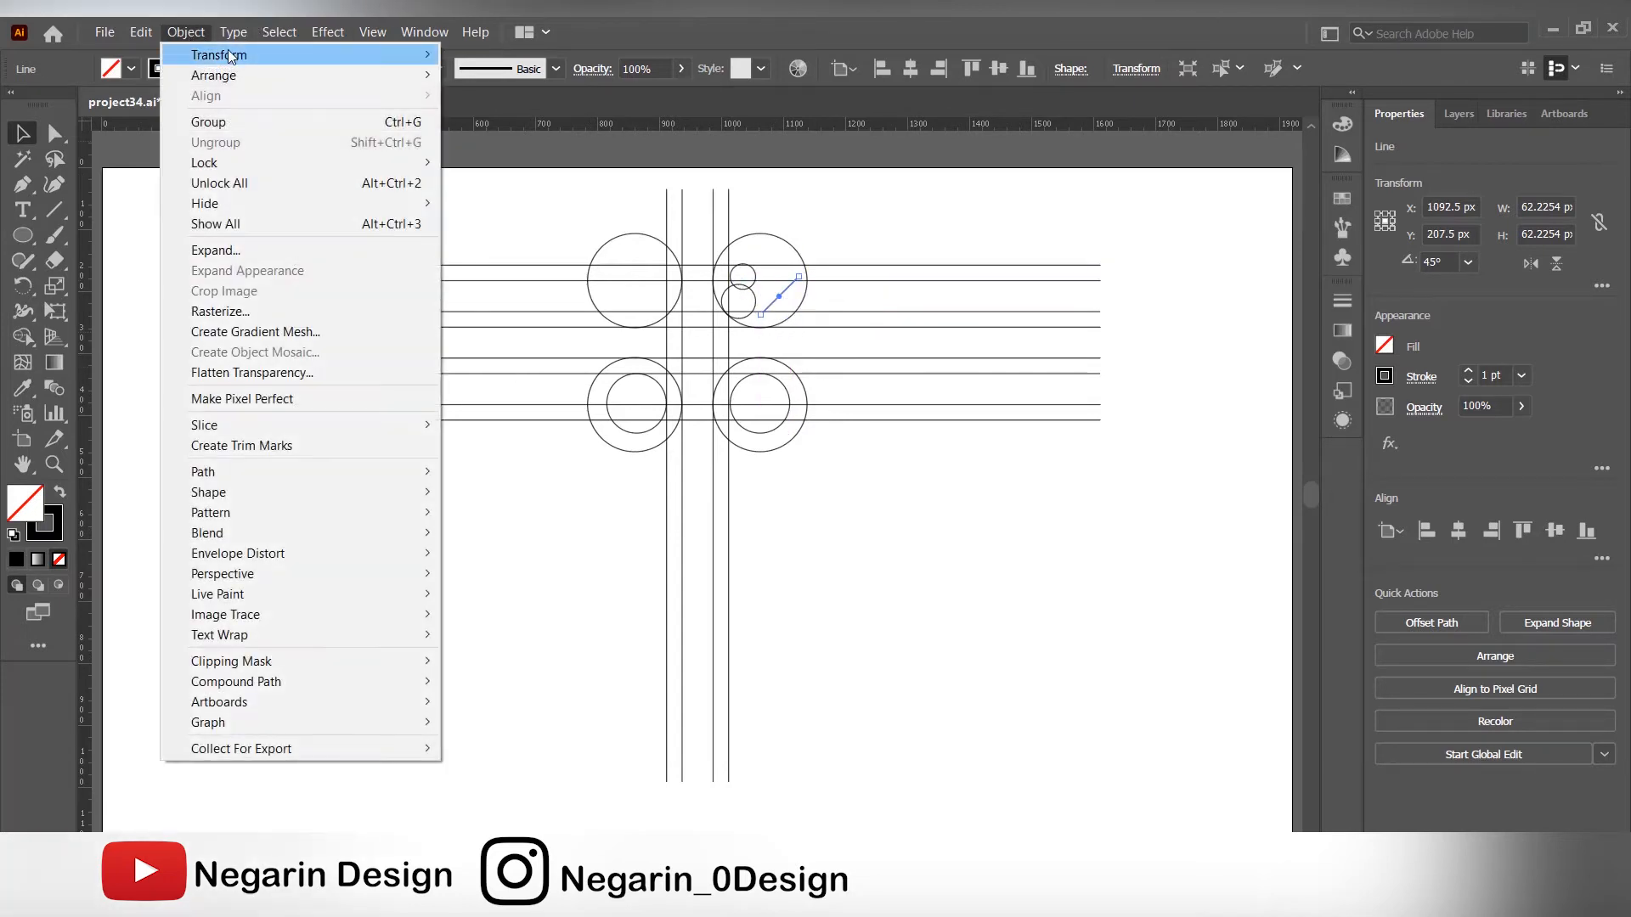
mouse_move(255, 54)
click(490, 122)
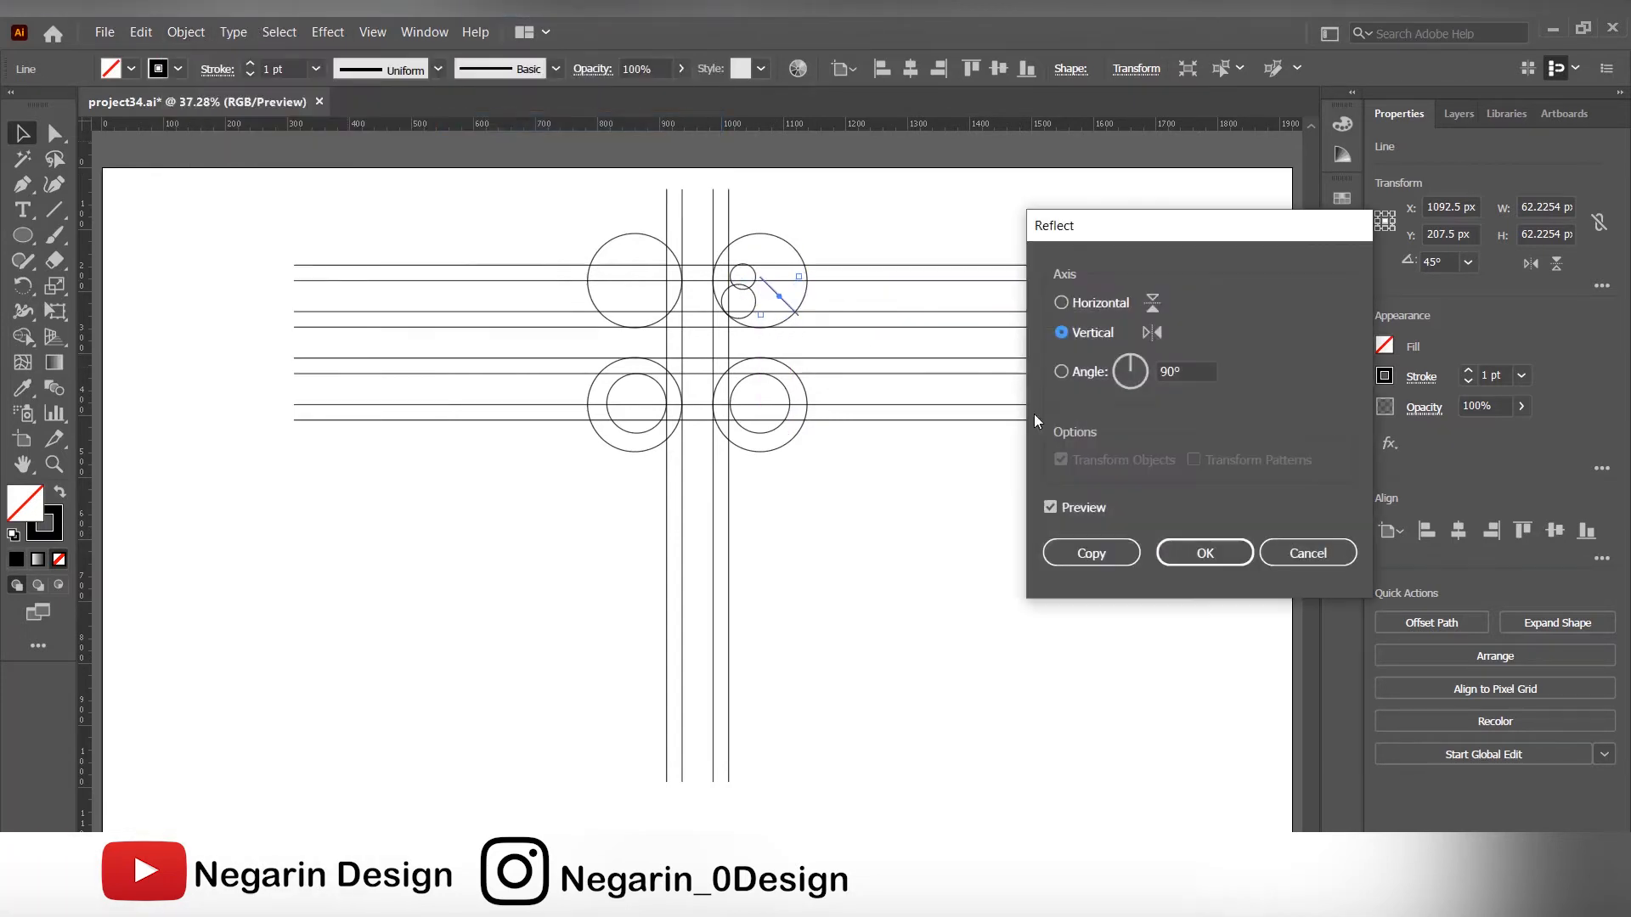
click(1091, 553)
drag(773, 290, 634, 291)
click(491, 200)
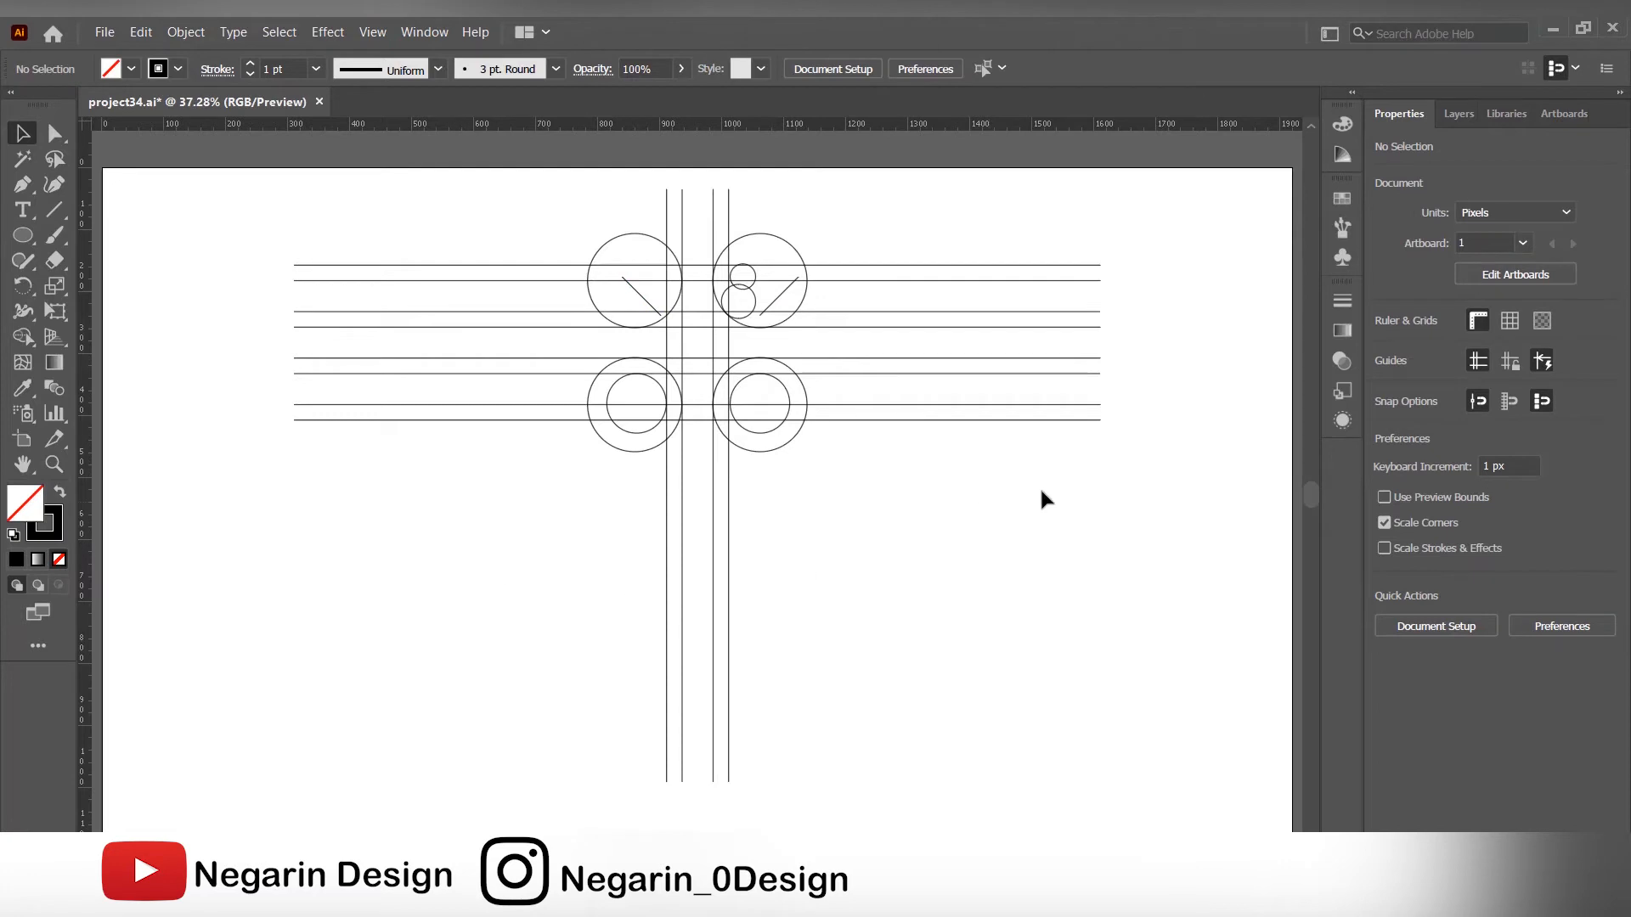
- Duplicate the lowest pair of horizontal lines below the grid and set the copies' rotation to 113°
drag(1118, 400, 1059, 451)
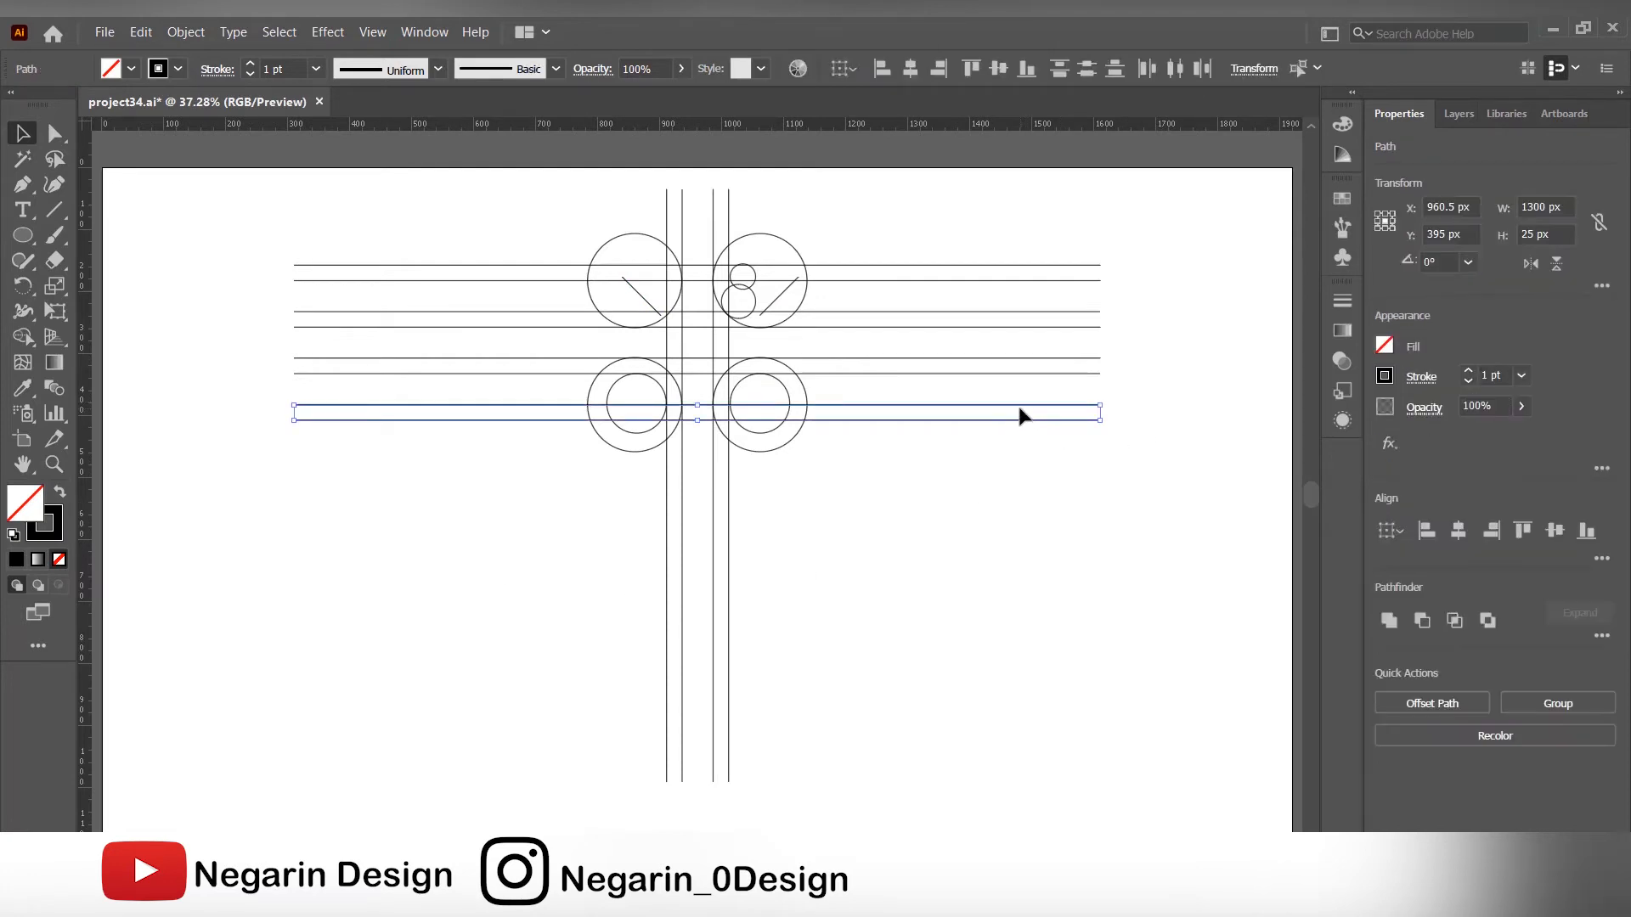
drag(1019, 411, 896, 537)
click(1438, 262)
text(113)
key(Return)
- Position the 113° line pair so it starts just below the lower-right large circle, and shorten it from its lower end
drag(697, 509, 782, 577)
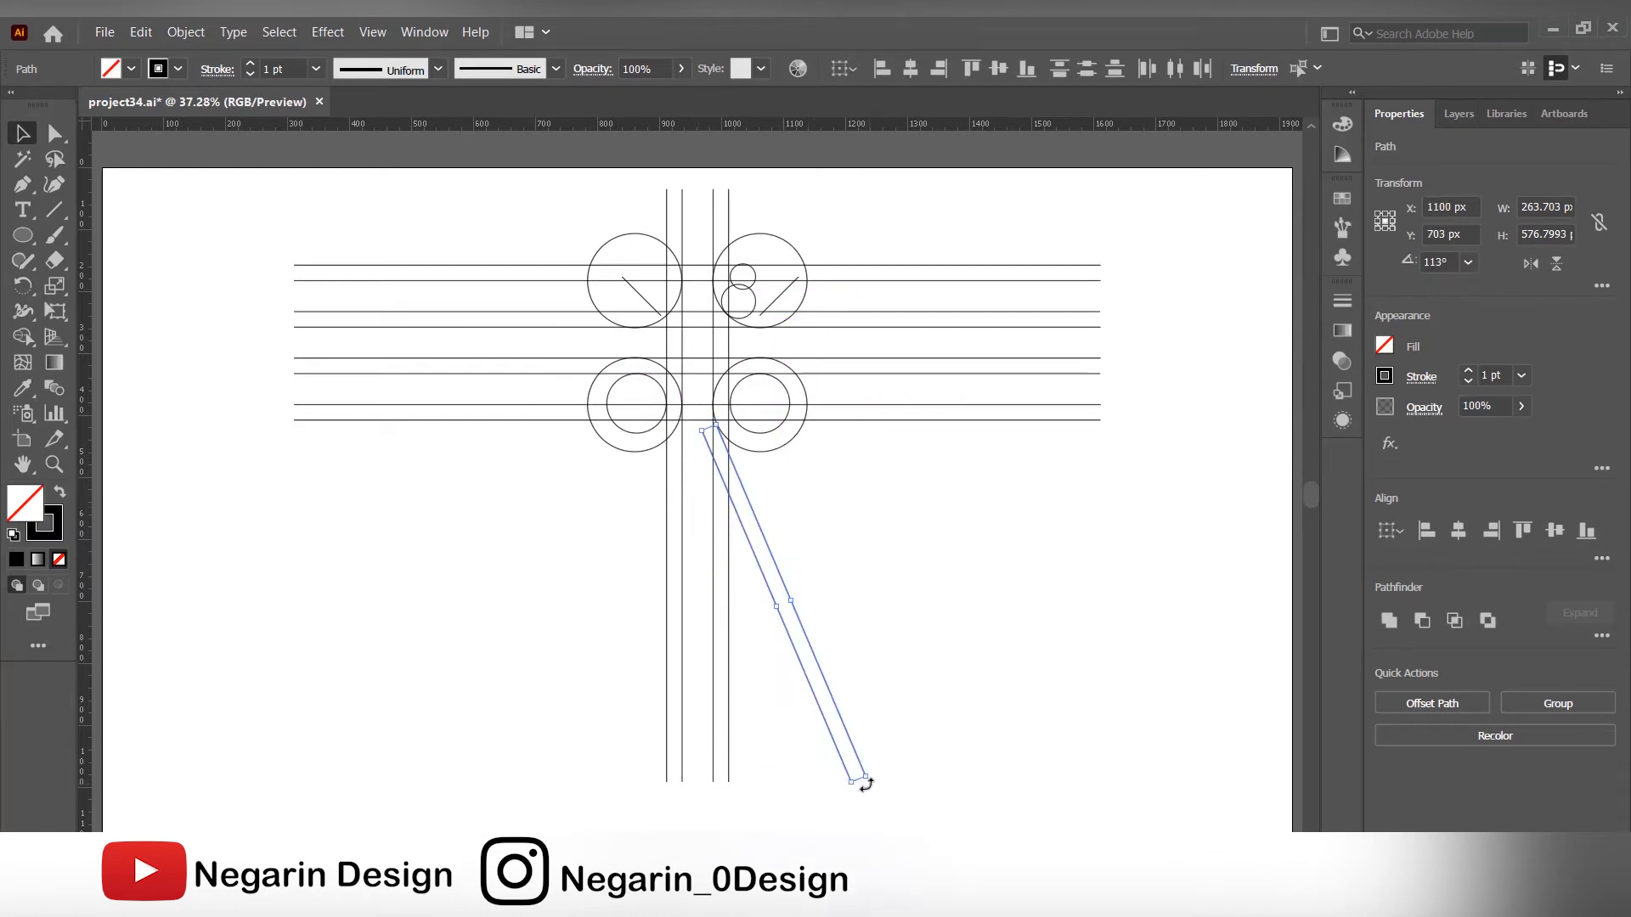
drag(858, 783, 821, 691)
drag(771, 546, 769, 562)
click(820, 727)
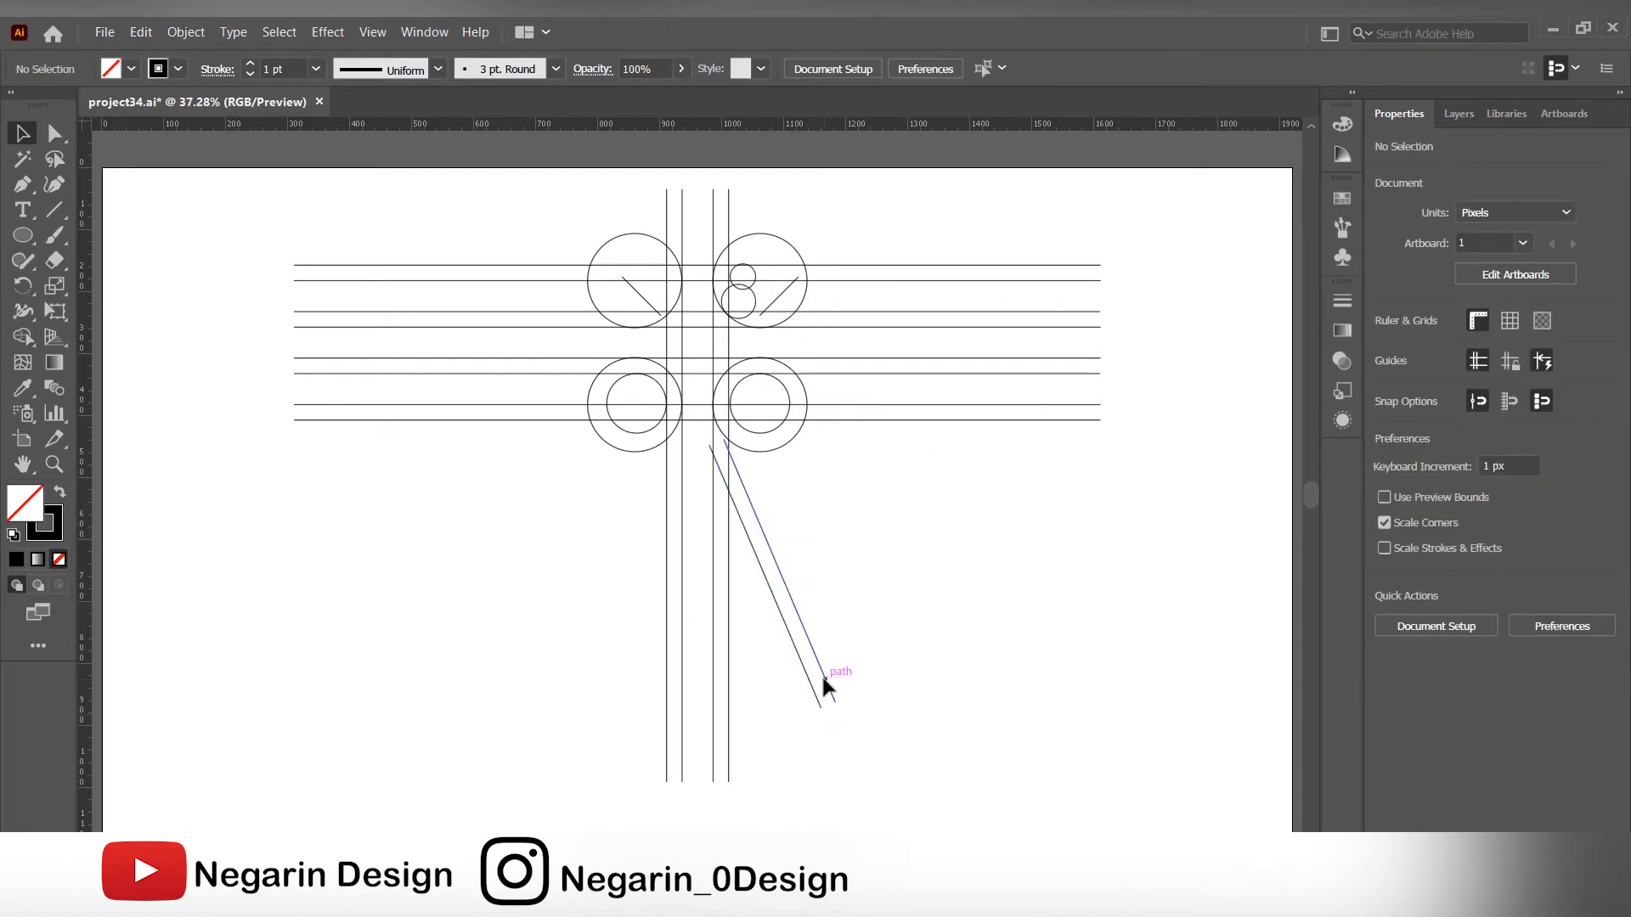
- Duplicate the outer 113° line, rotate the copy to 311° and attach it at the upper end of the outer 113° line
drag(822, 673, 858, 671)
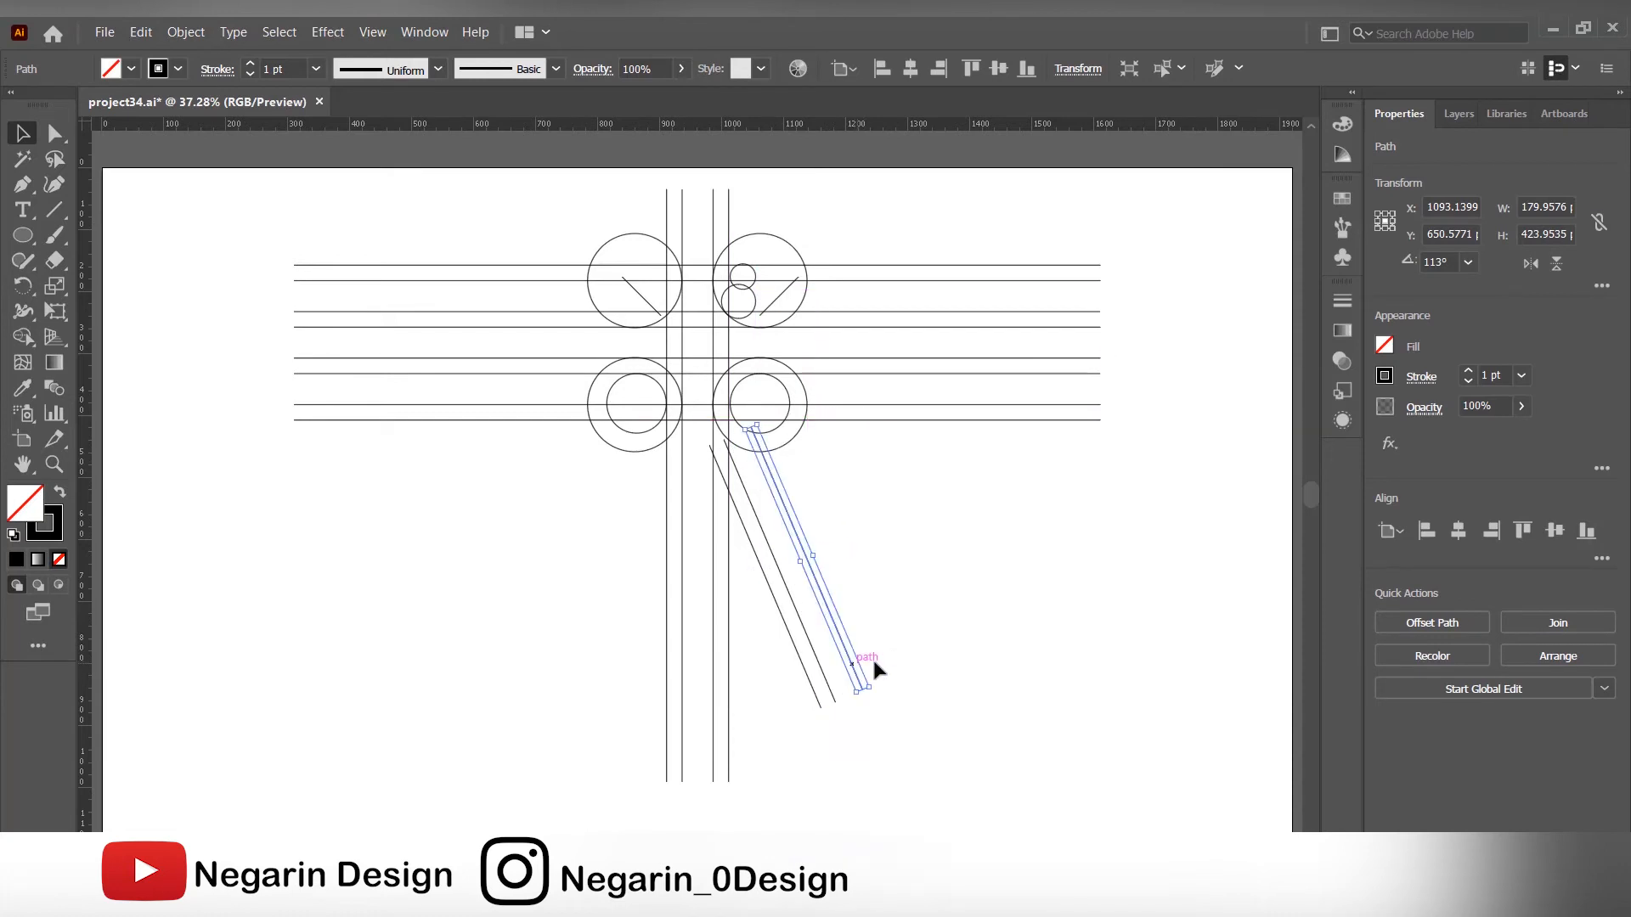
click(1439, 262)
text(3)
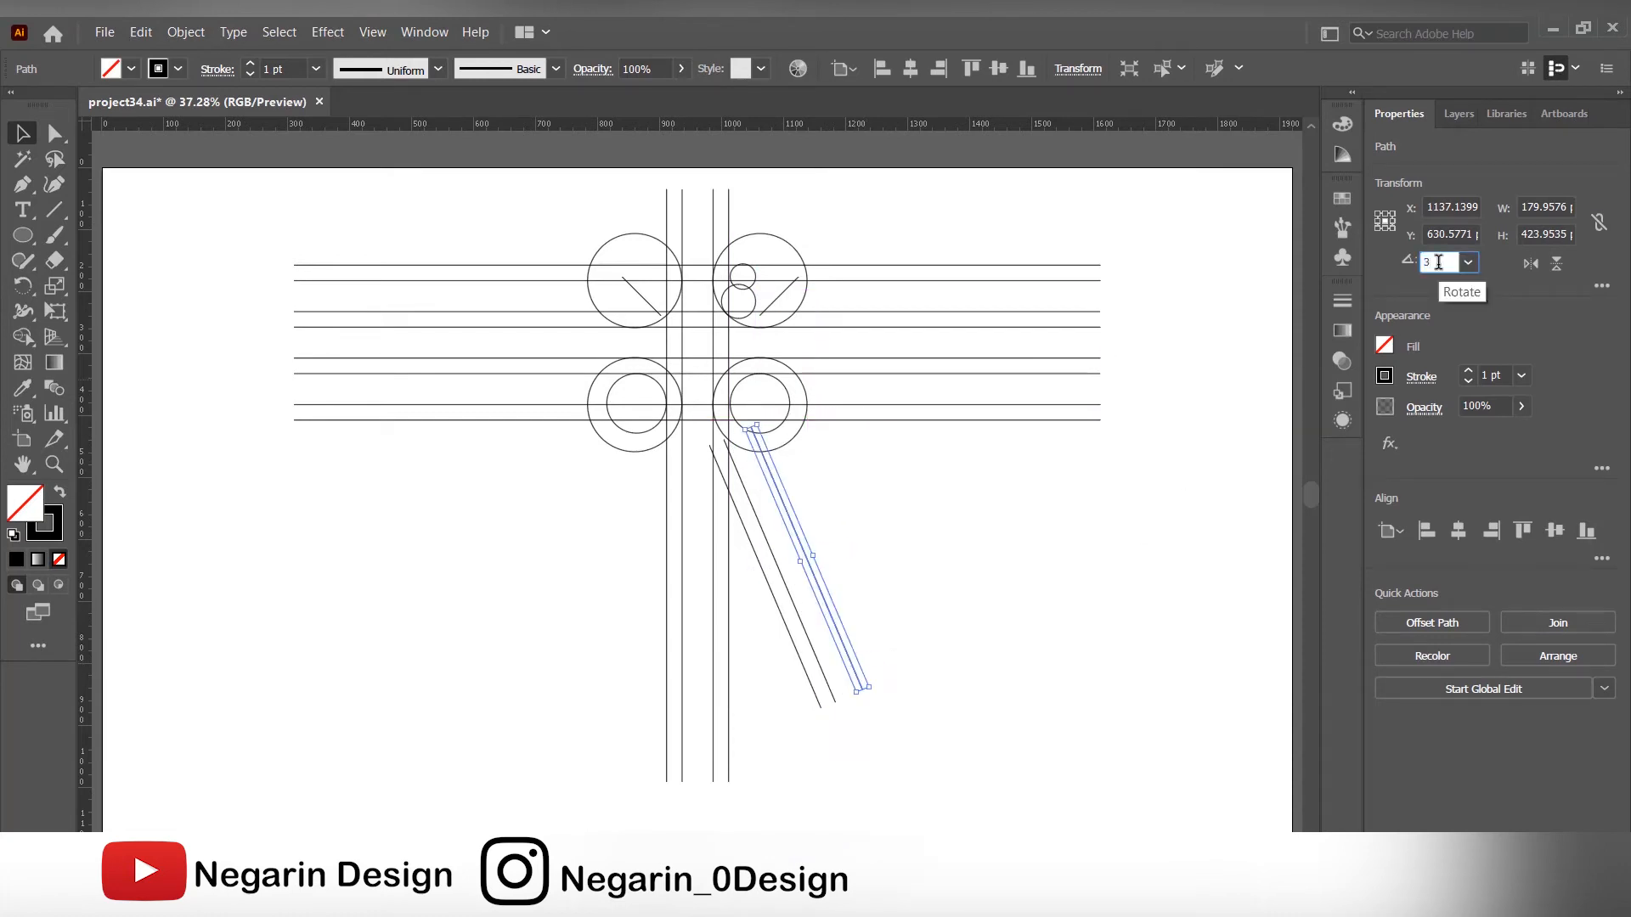
text(11)
key(Tab)
drag(852, 600, 851, 593)
click(755, 625)
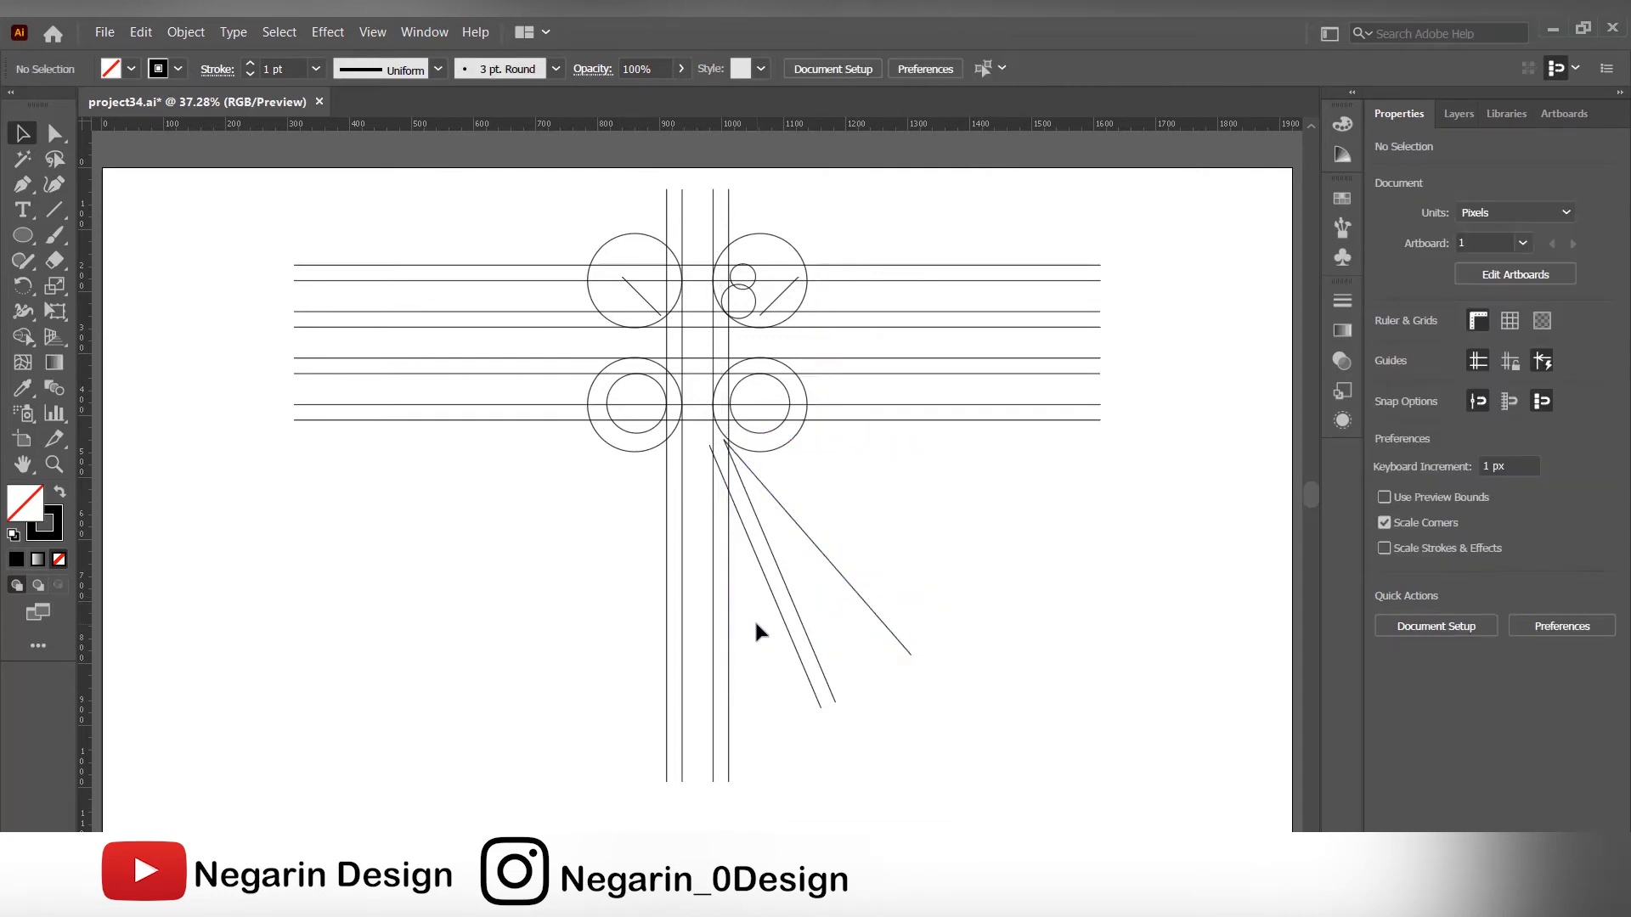
- Duplicate the lowest horizontal line, rotate the copy to 45° and move it across the slanted lines
click(924, 420)
drag(923, 420, 918, 468)
text(45)
key(Return)
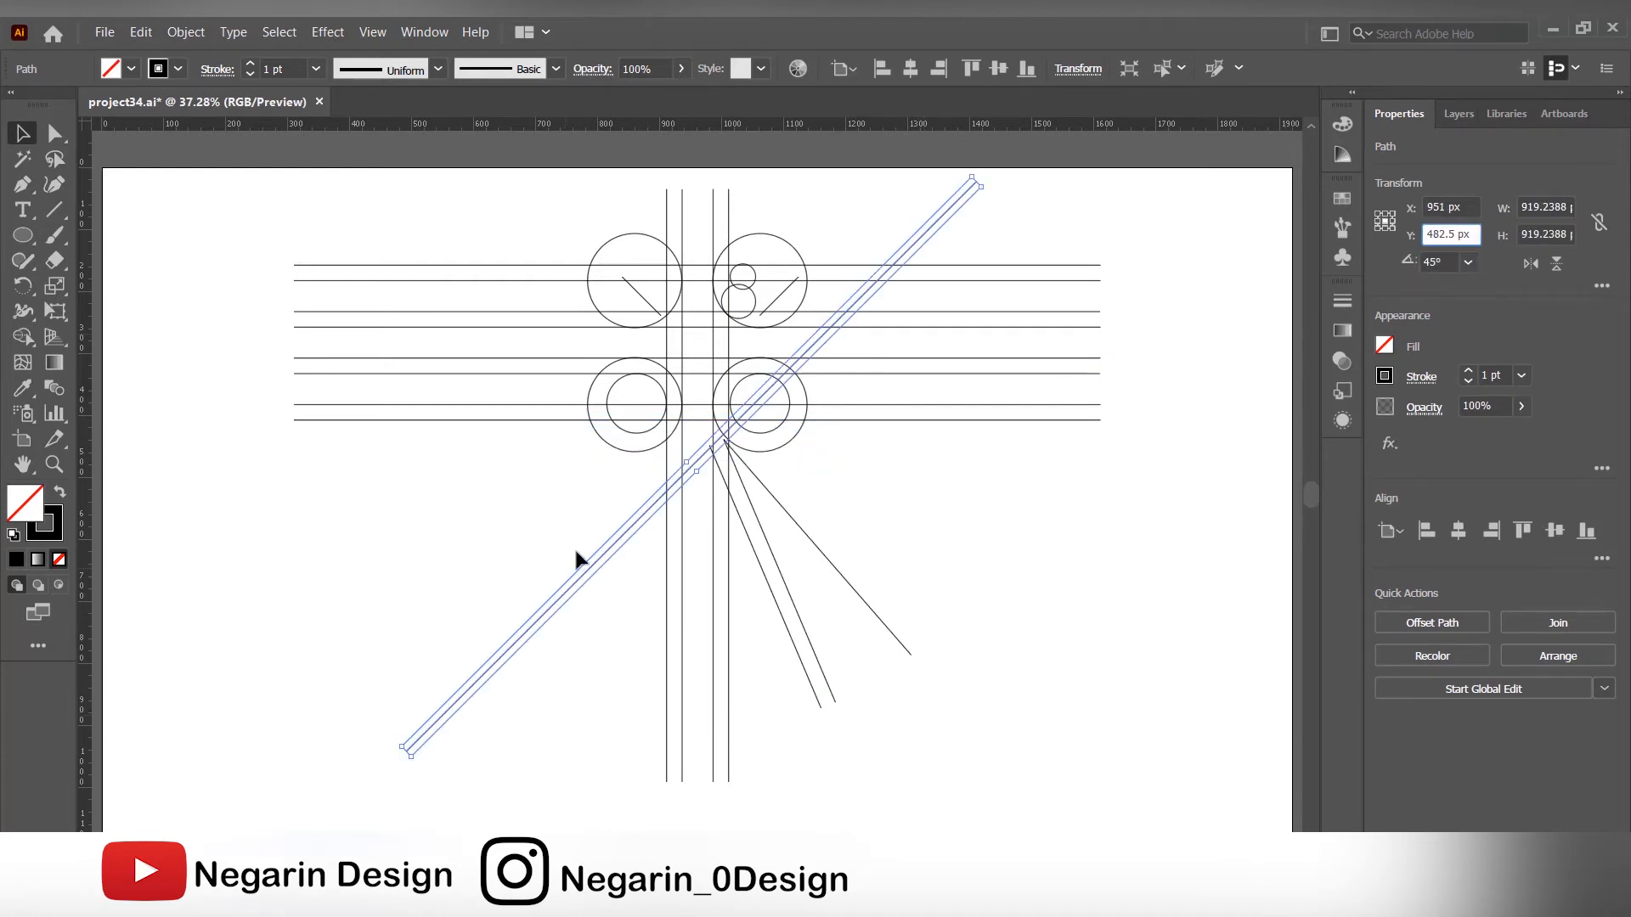
drag(620, 535, 754, 606)
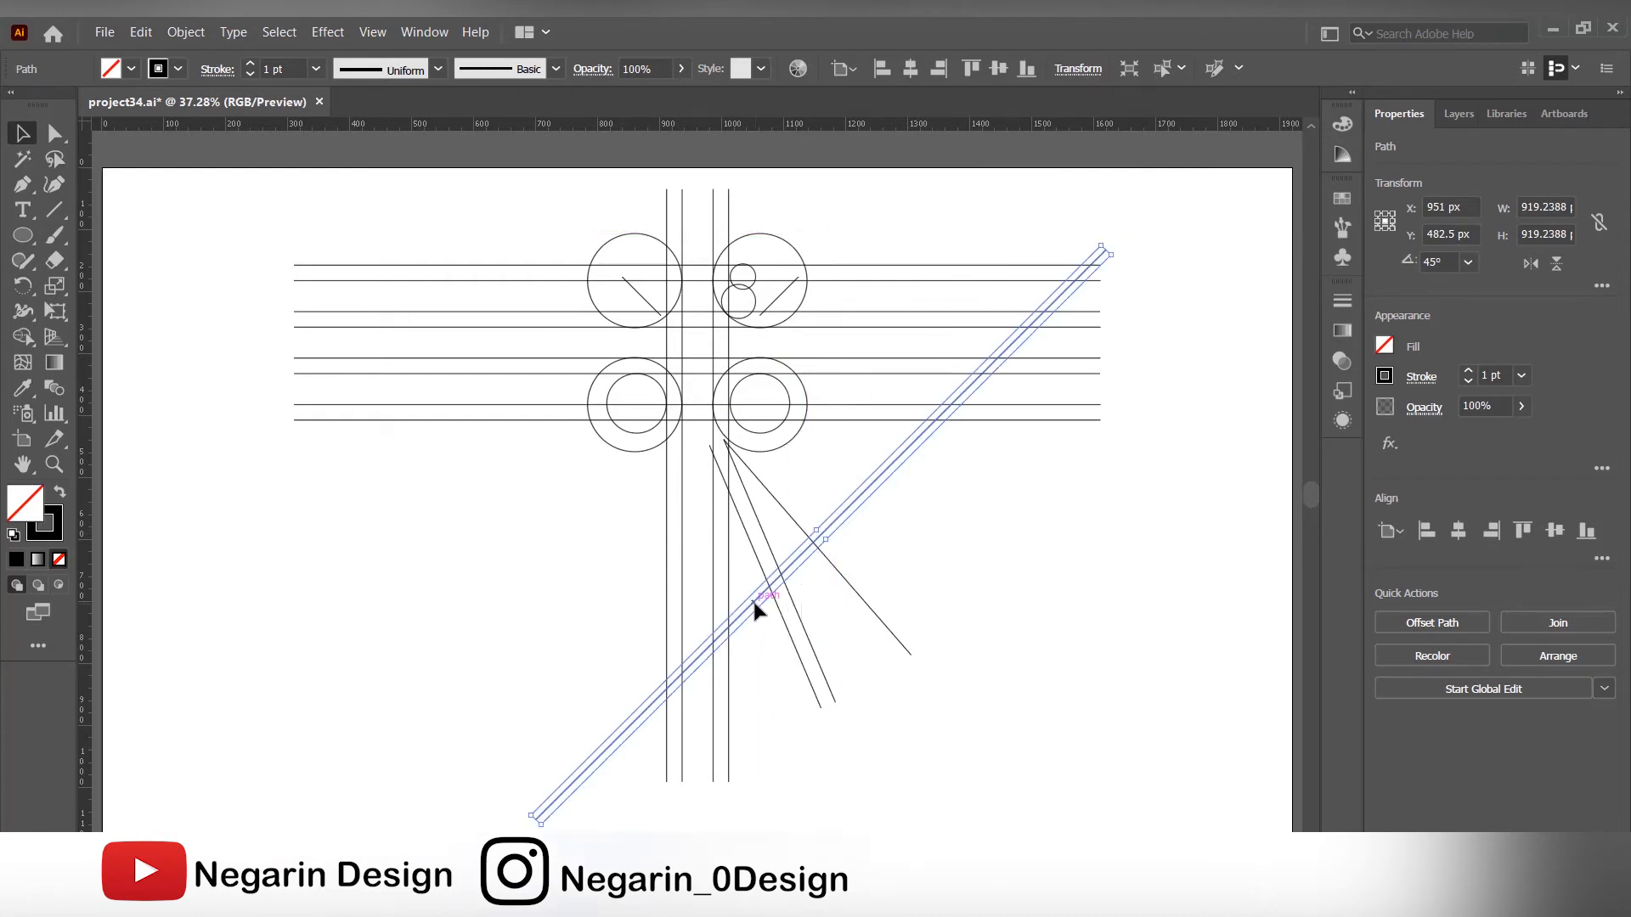
- Reflect a copy of the 45° line across the vertical axis and move it left so both diagonals cross on the grid's centre
click(185, 31)
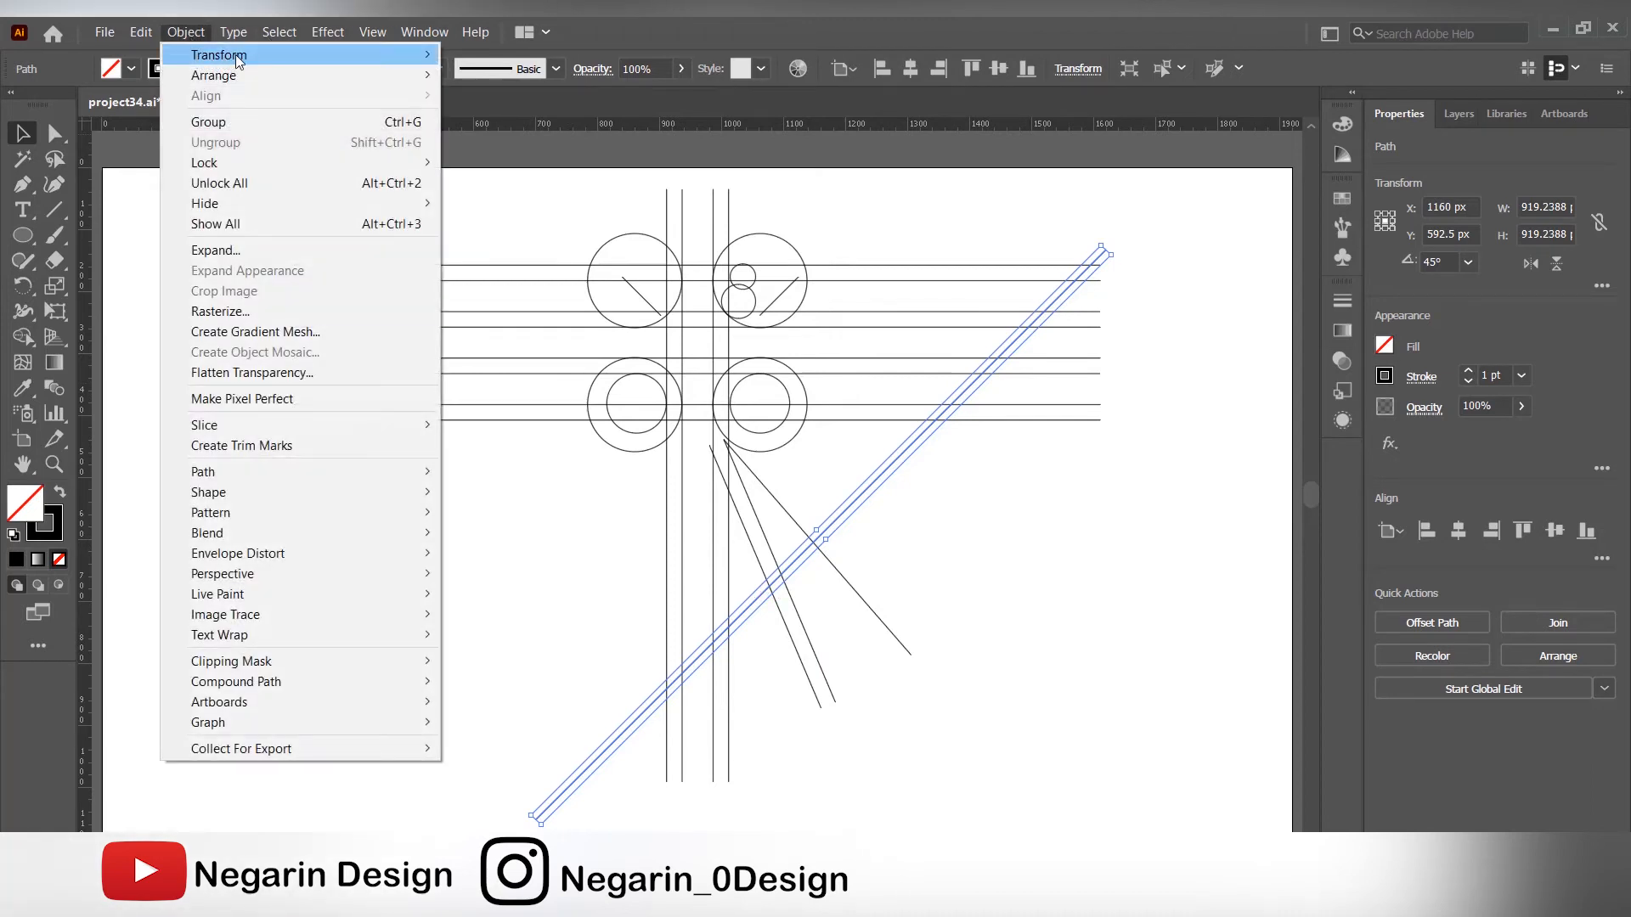
mouse_move(219, 54)
click(484, 123)
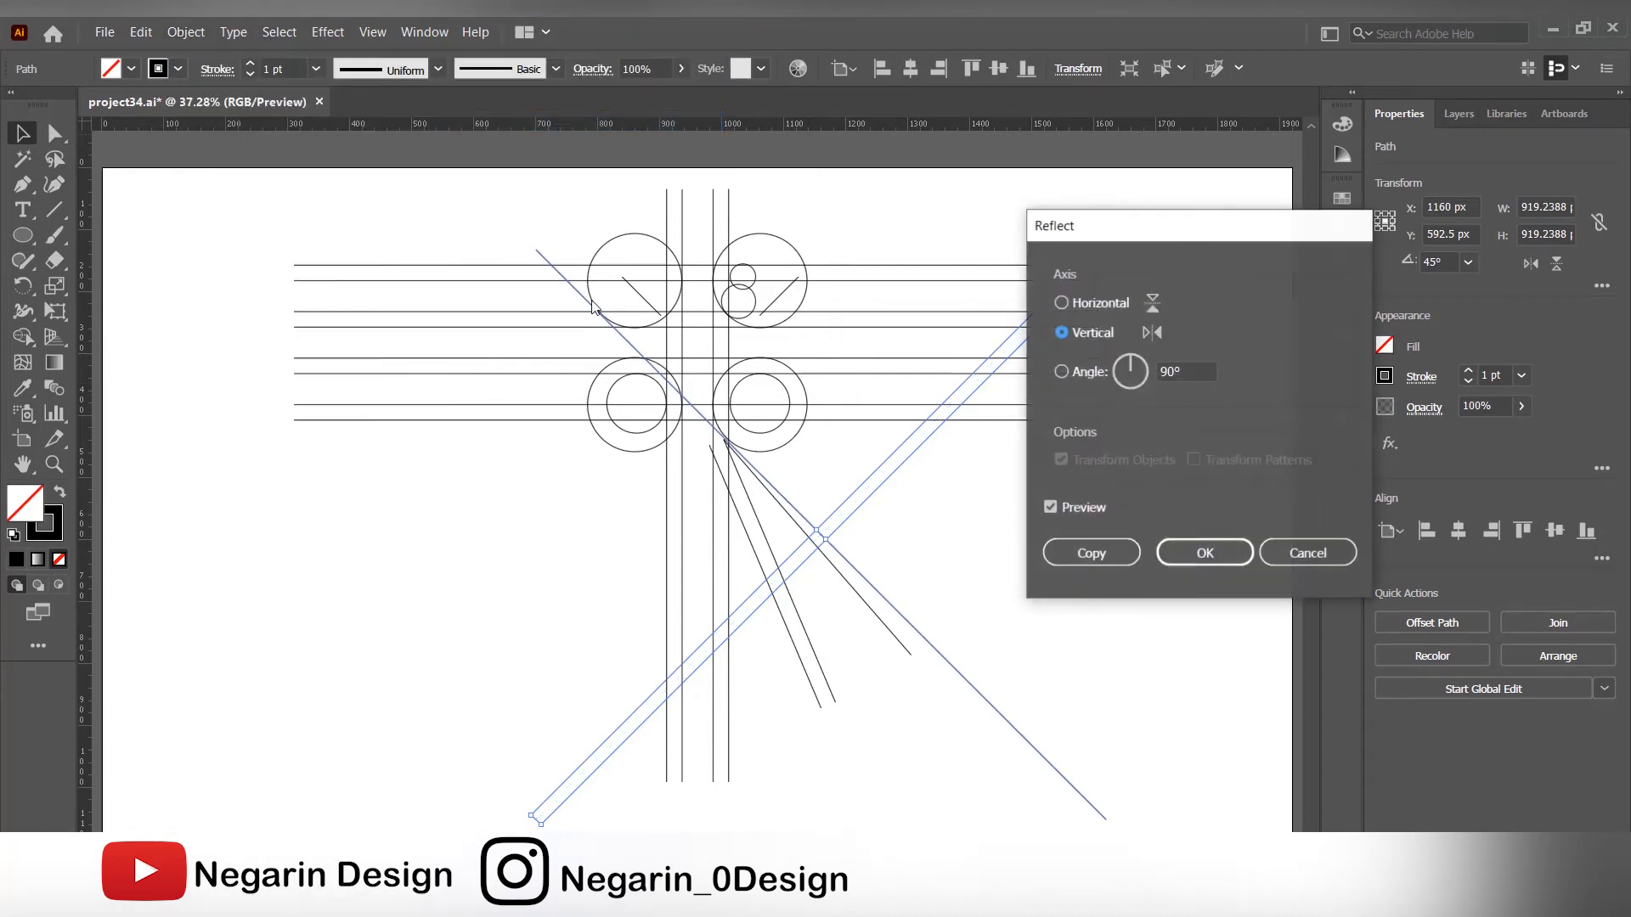
click(1079, 553)
drag(916, 632, 673, 639)
click(451, 628)
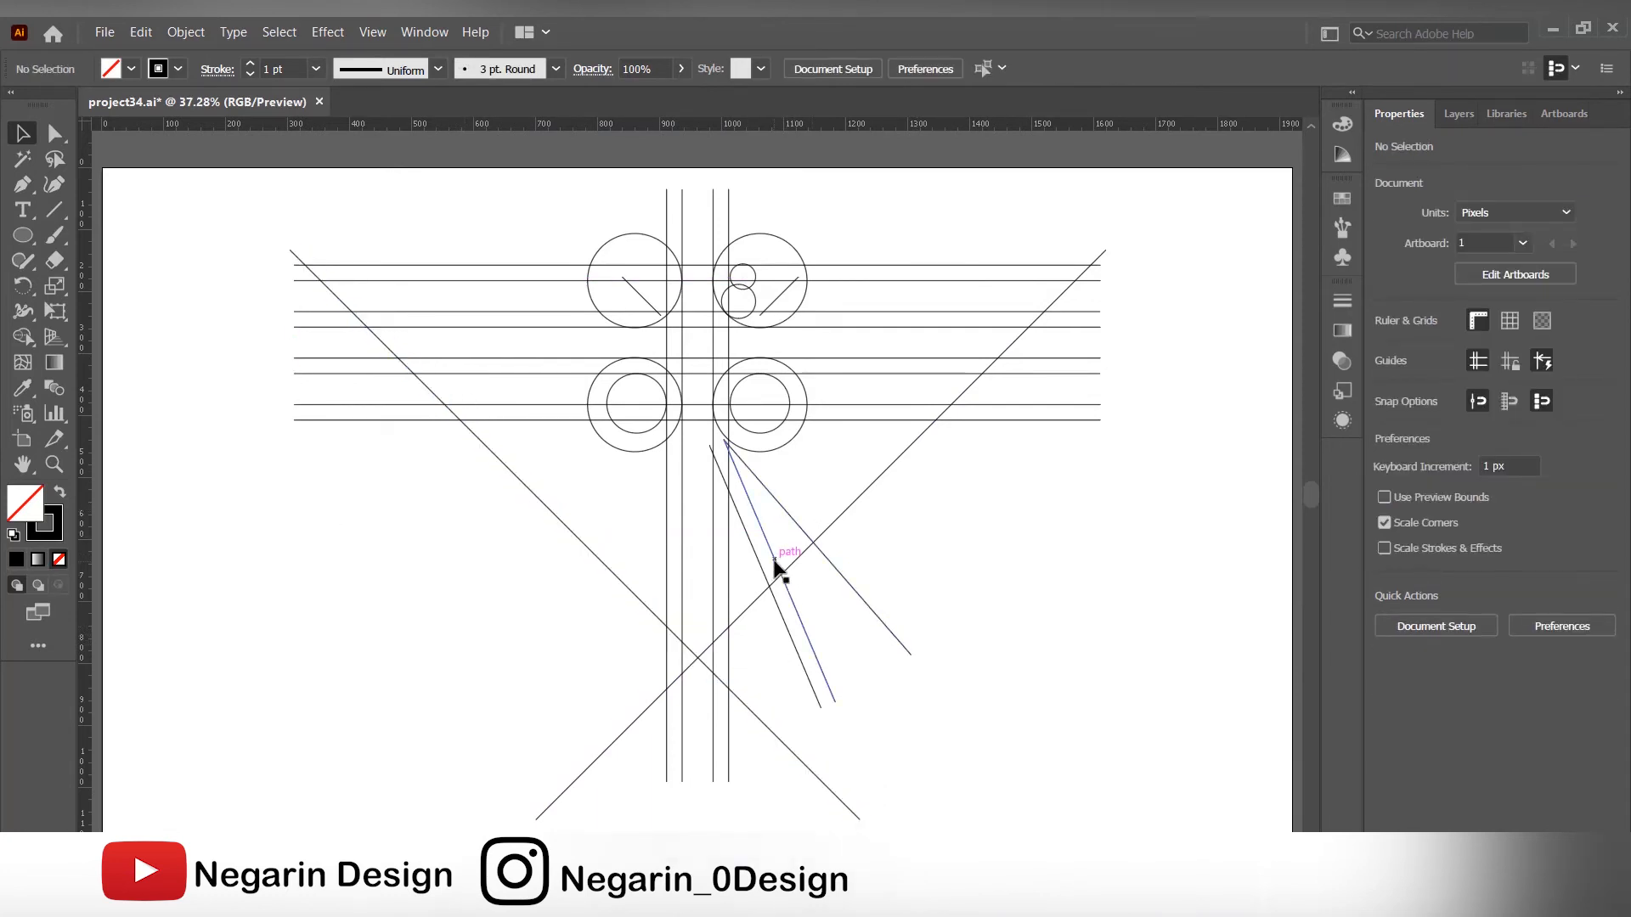
- Reflect a copy of the three slanted lines below the circles across the vertical axis and place it symmetrically left of the centre
click(780, 507)
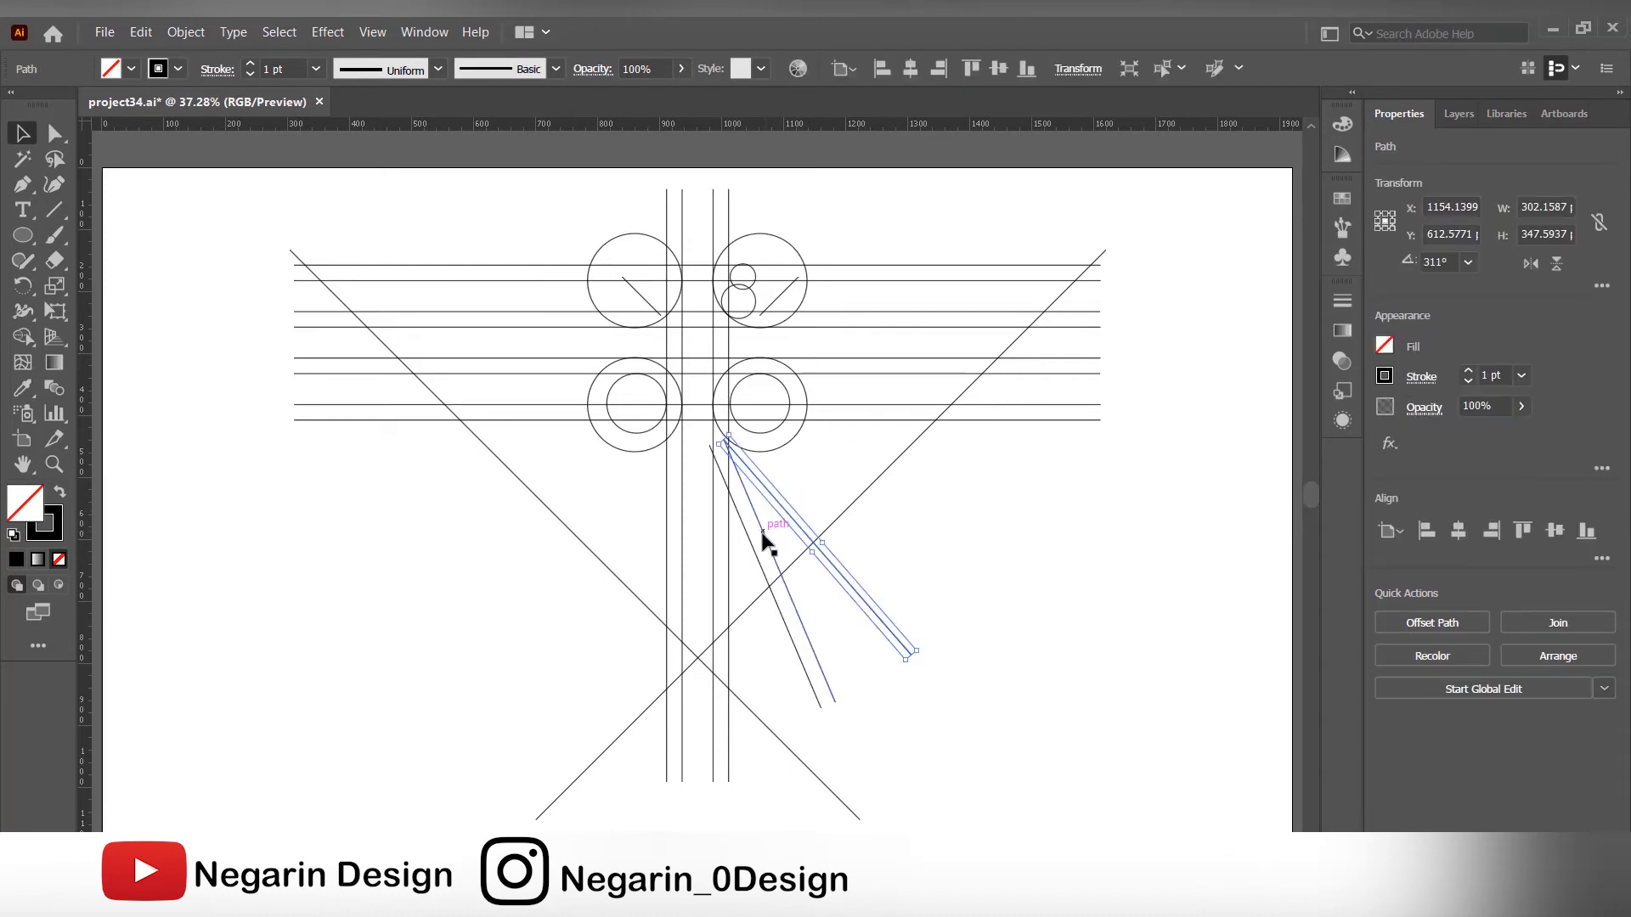
shift+click(769, 529)
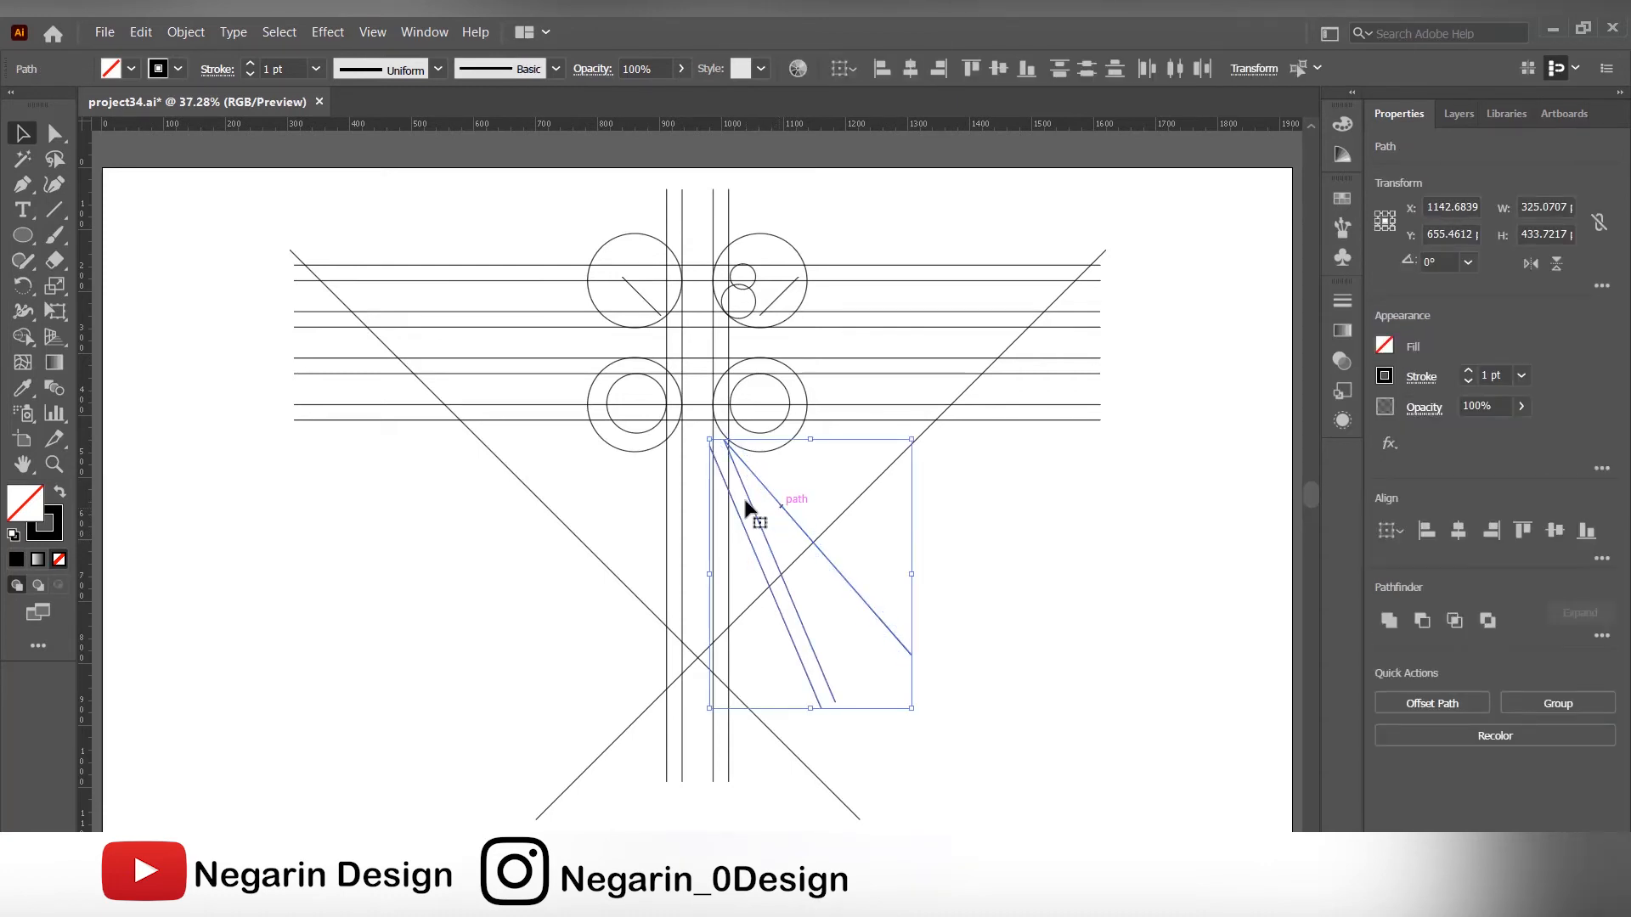
click(185, 32)
mouse_move(280, 55)
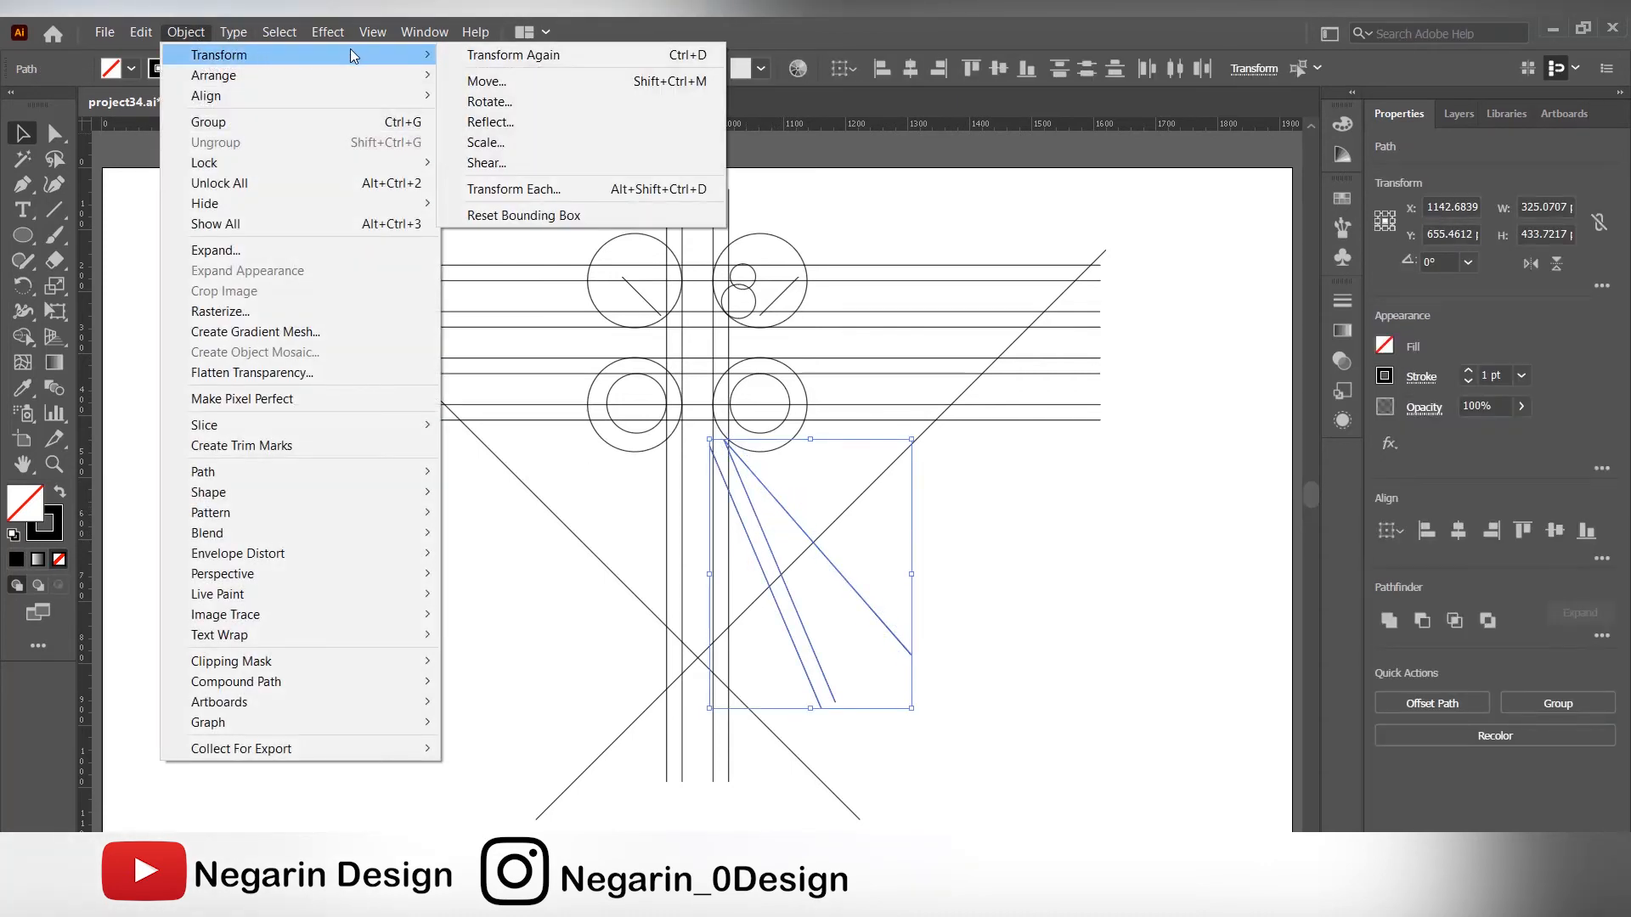
click(488, 122)
click(1091, 553)
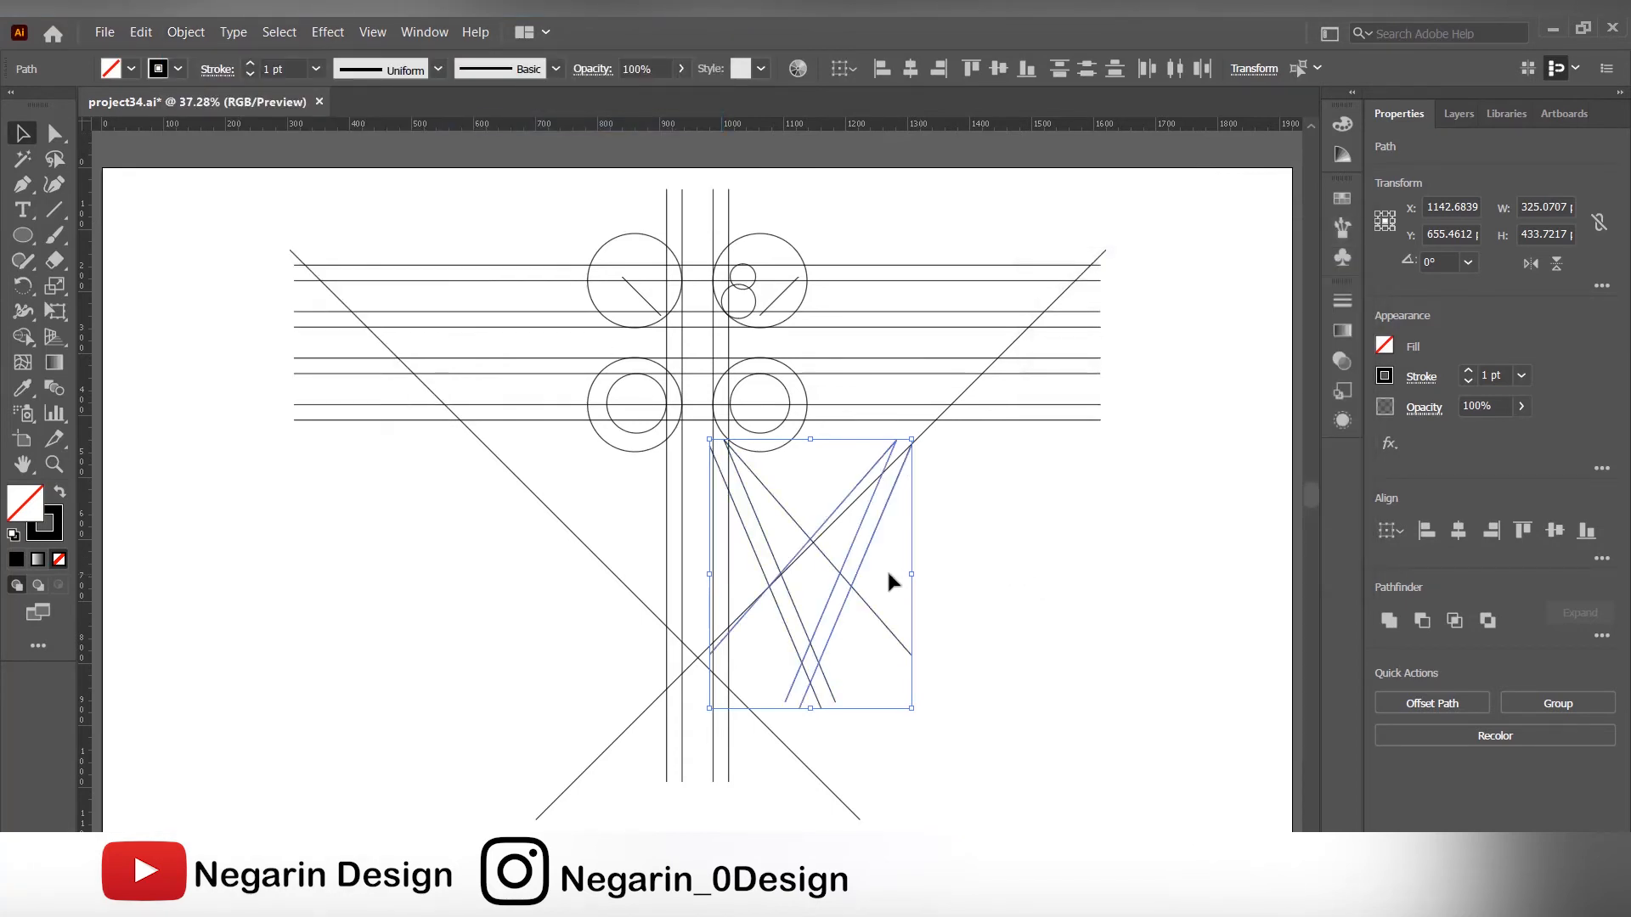
drag(881, 521, 658, 523)
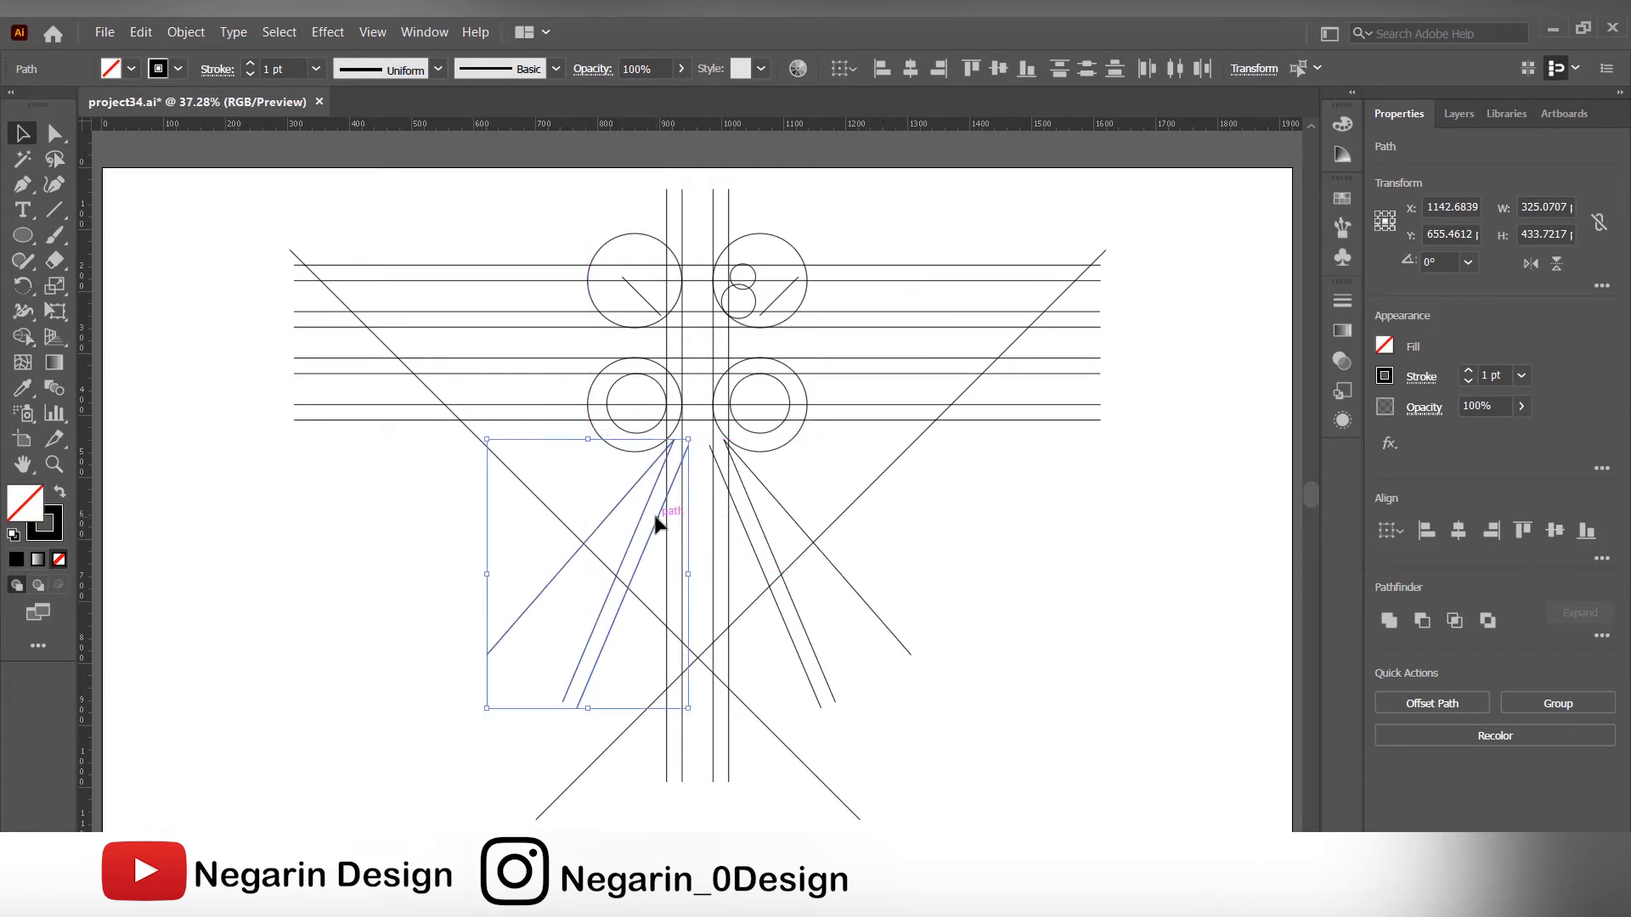
click(295, 561)
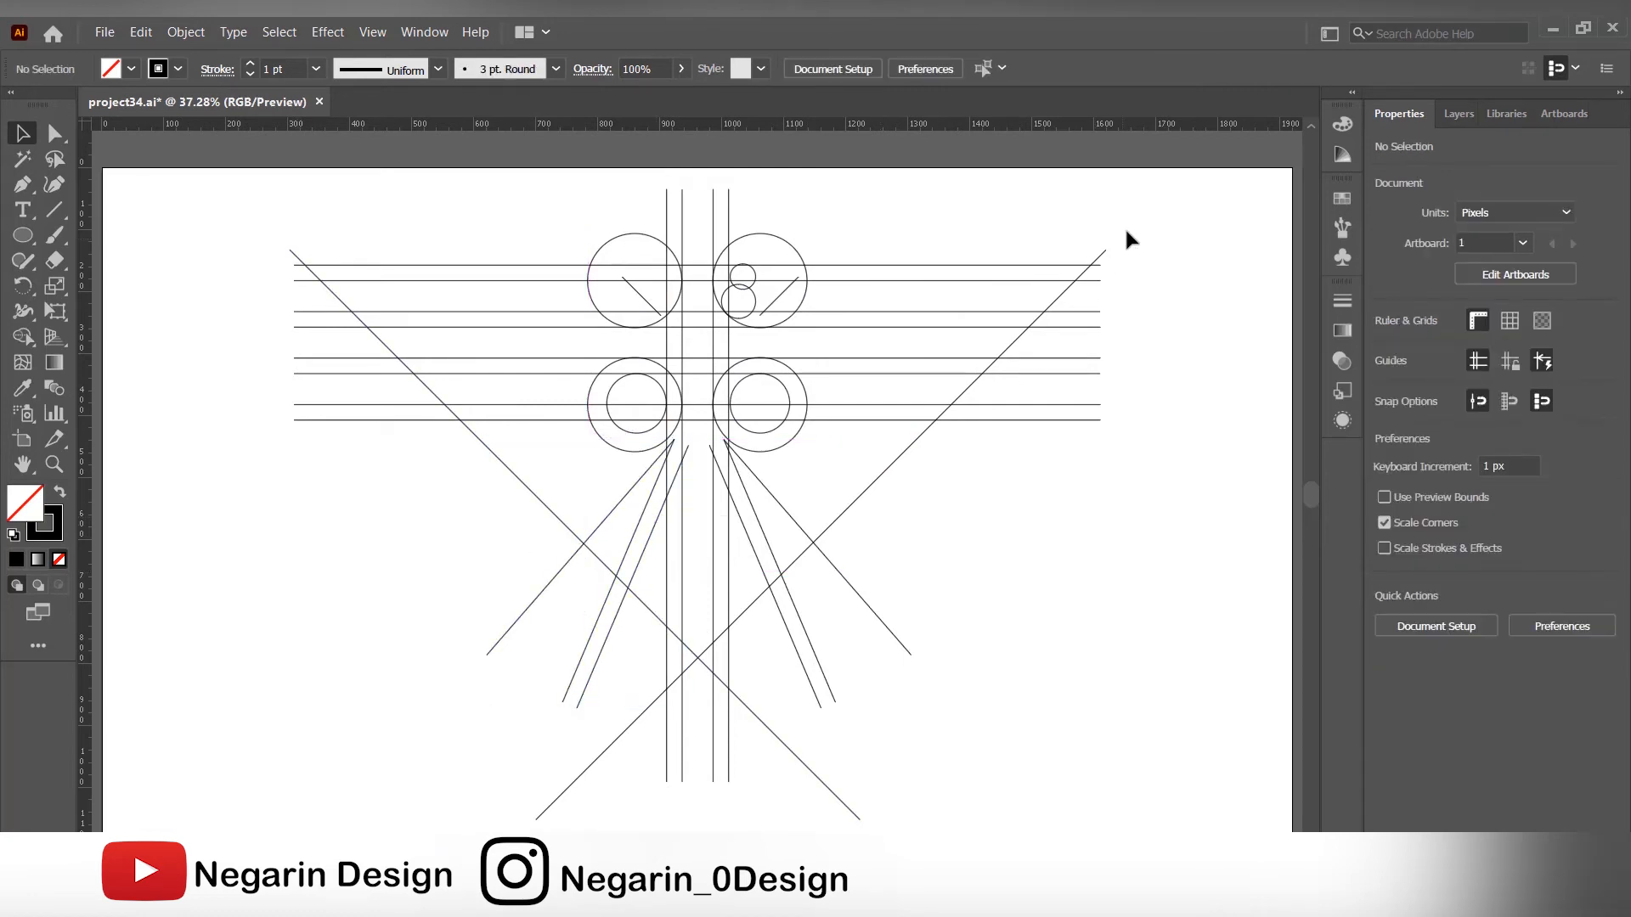
- Select the whole grid and use Shape Builder with black fill to create the four tail feathers and the central tail bar
drag(1138, 201, 282, 763)
click(23, 336)
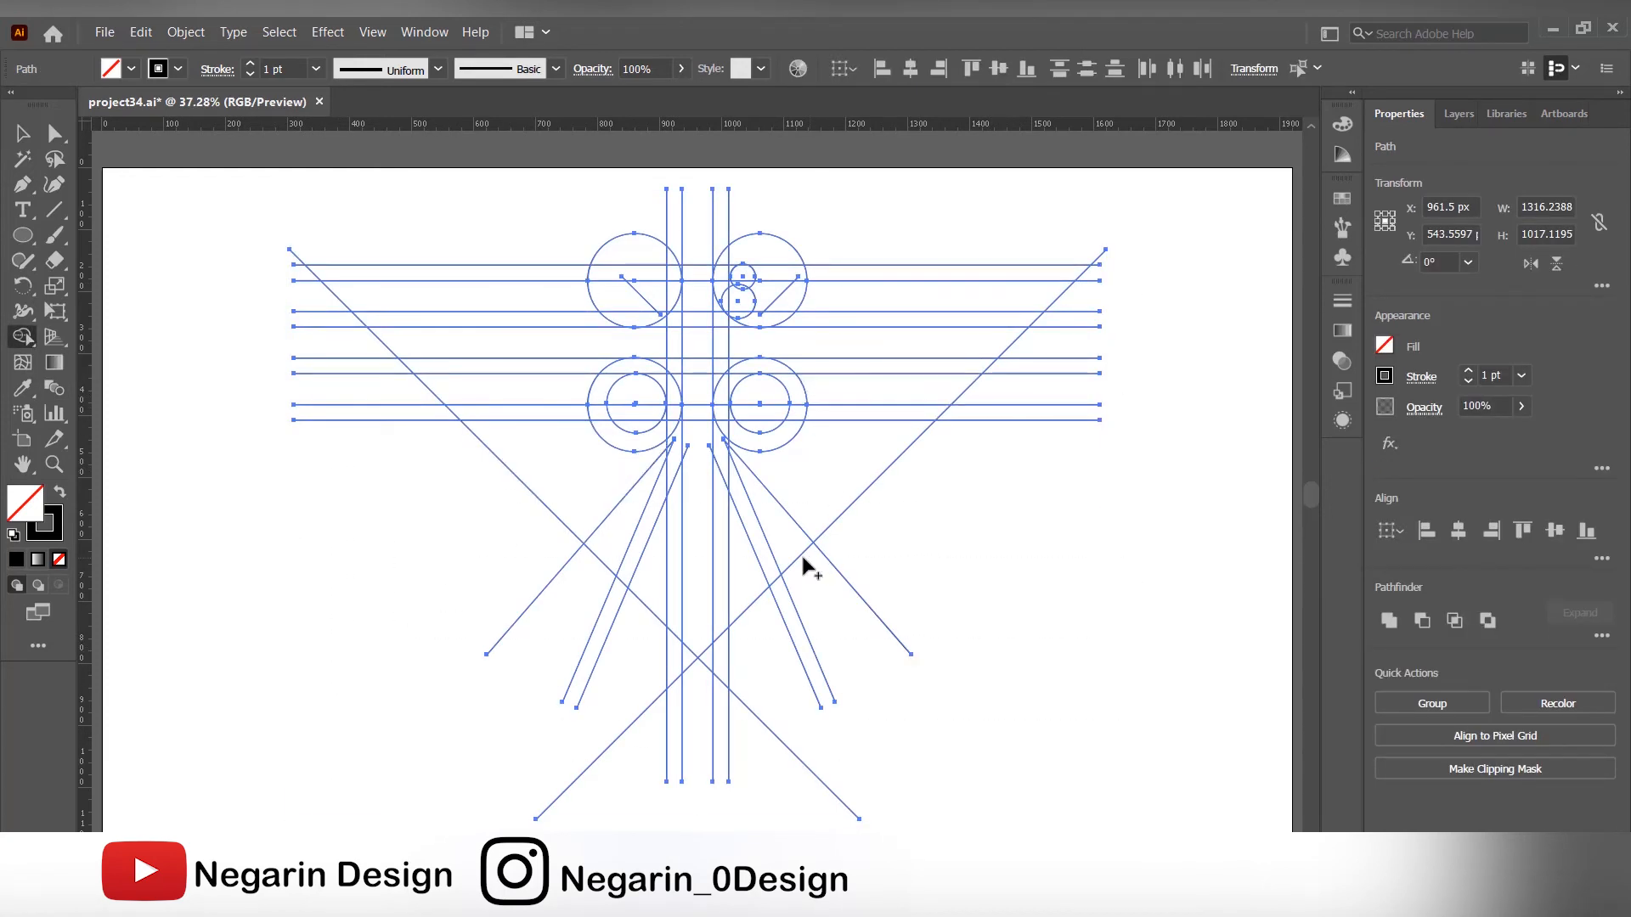
click(1384, 346)
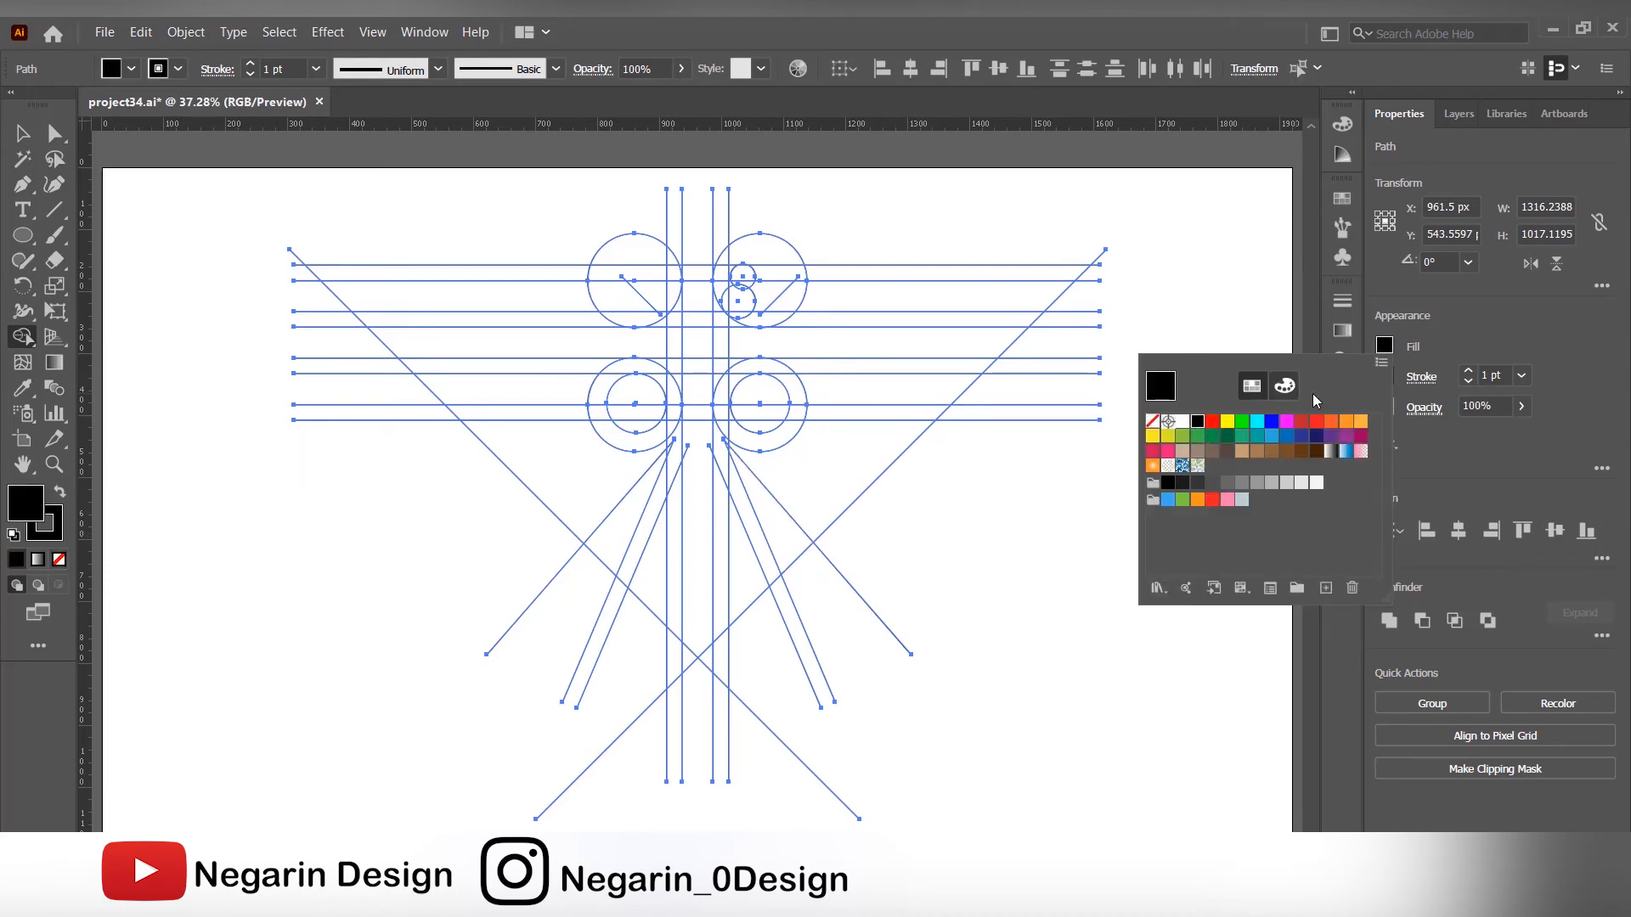
click(1197, 423)
click(777, 522)
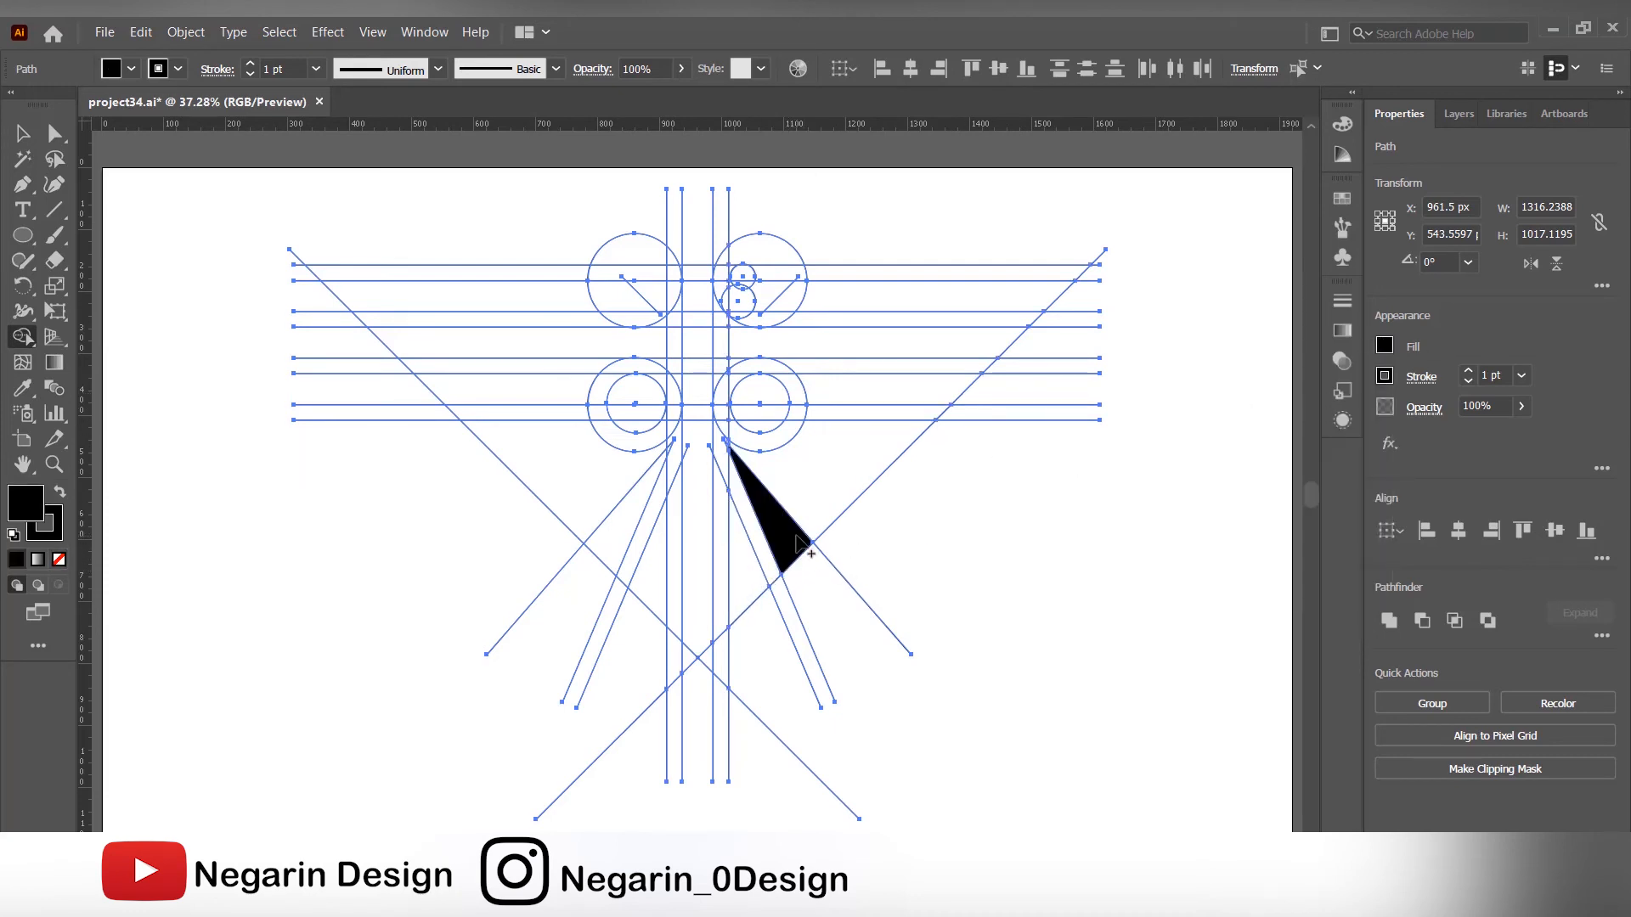
click(749, 569)
click(644, 578)
click(615, 530)
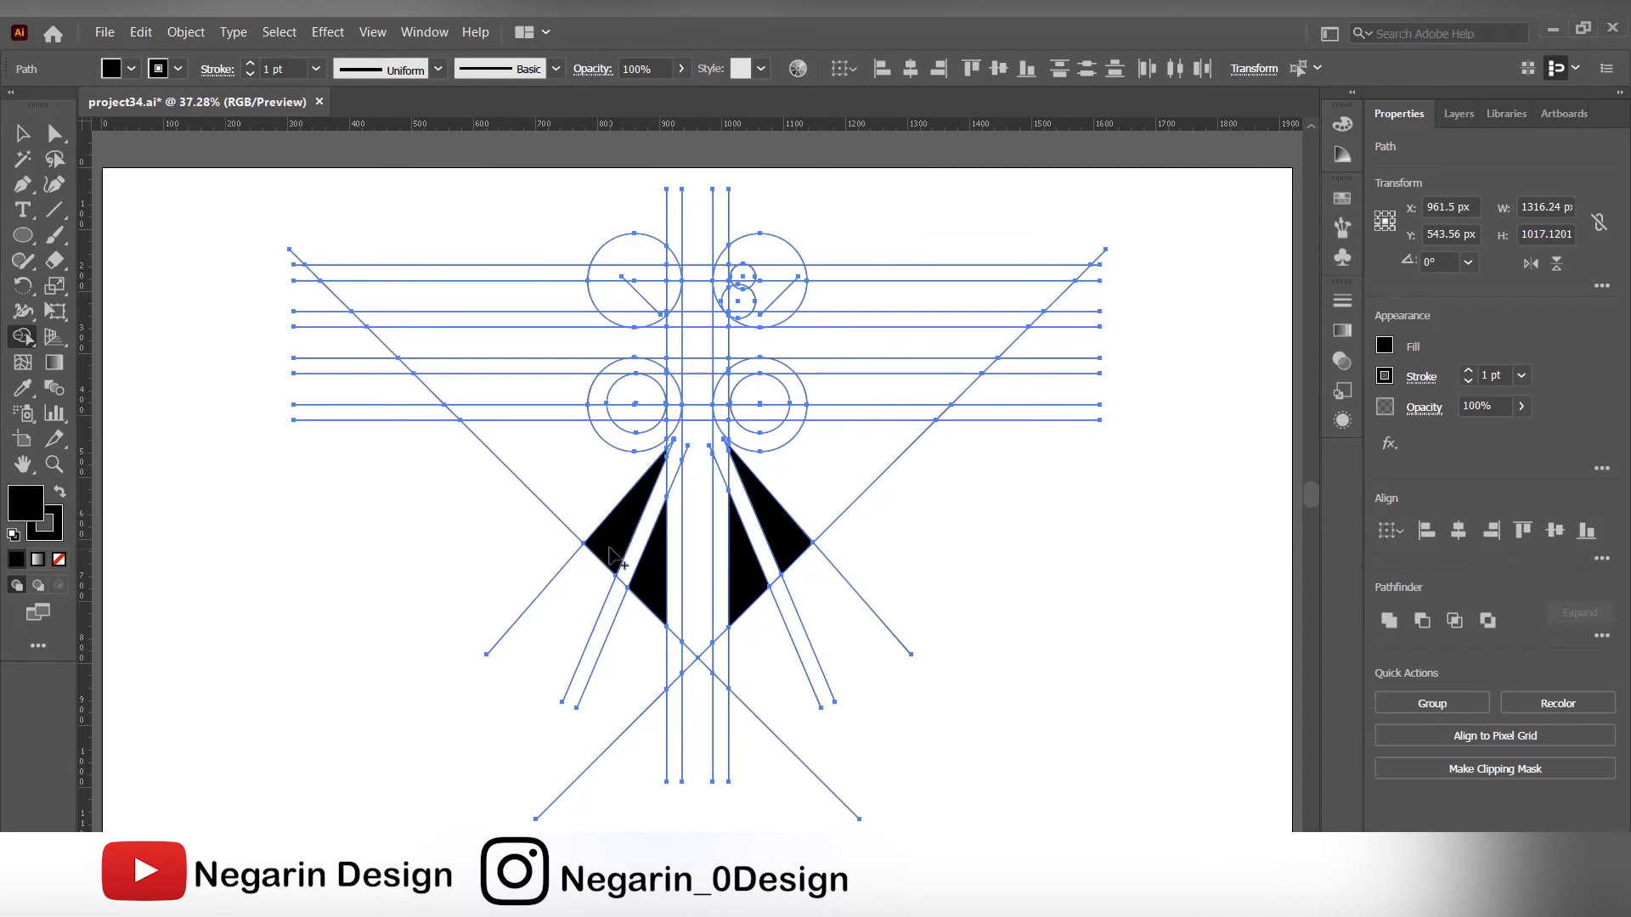
click(692, 554)
- Build the lowest pair of wing bars with rounded inner ends and the full-width middle bar with curved joints to the body
drag(889, 393, 739, 395)
drag(518, 395, 661, 395)
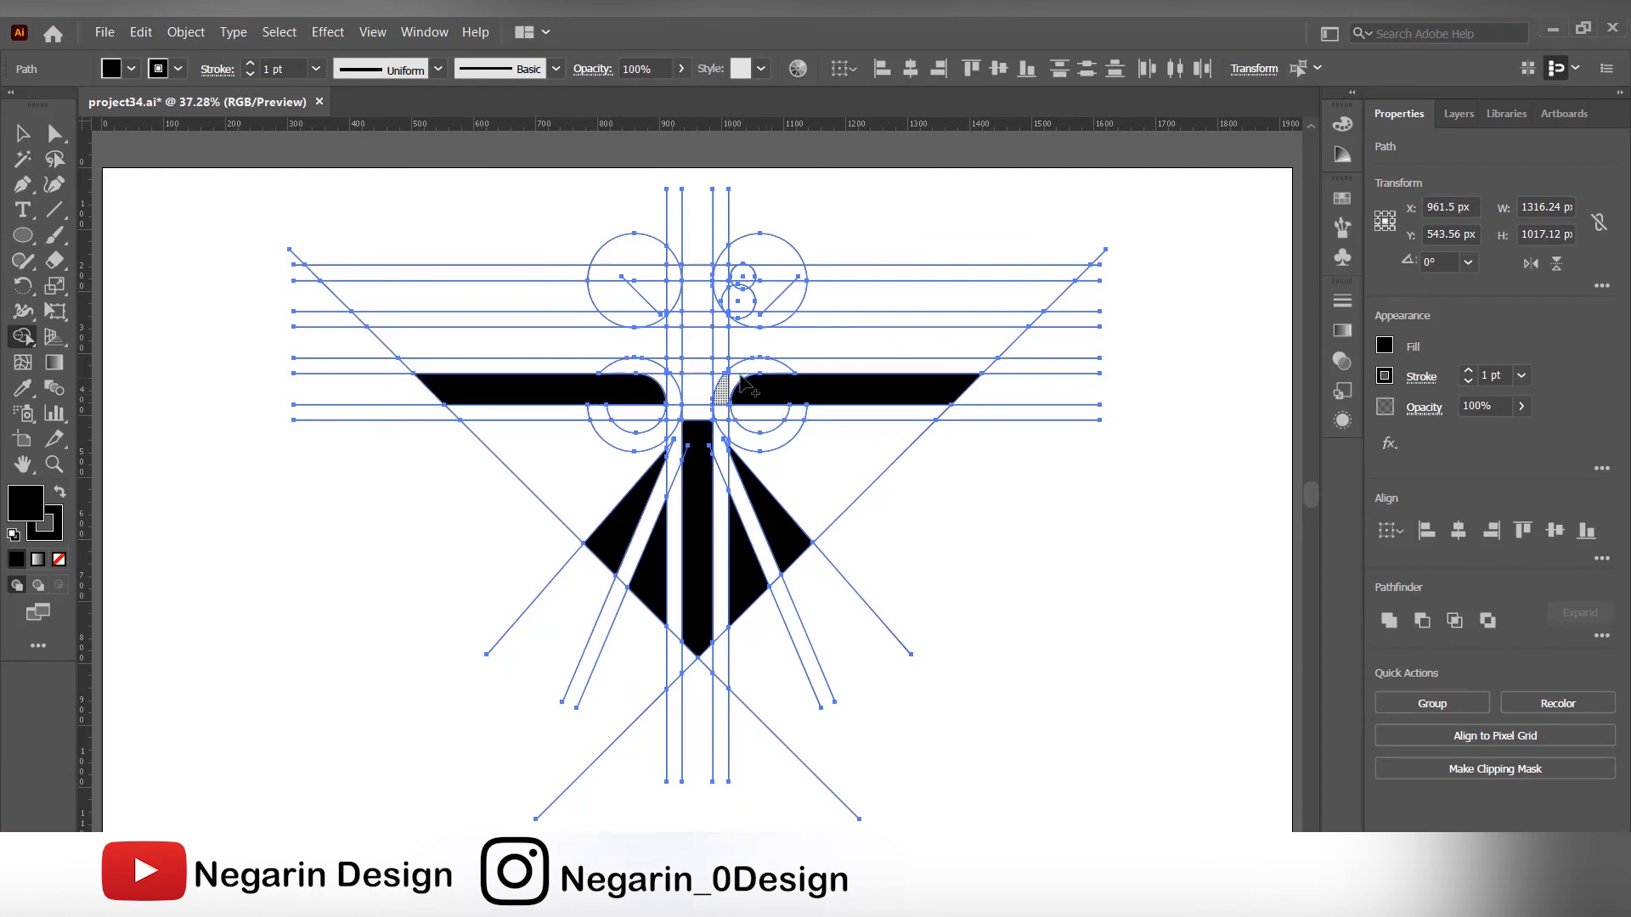
mouse_move(839, 357)
mouse_down()
mouse_move(586, 351)
mouse_move(690, 347)
mouse_move(703, 414)
mouse_up()
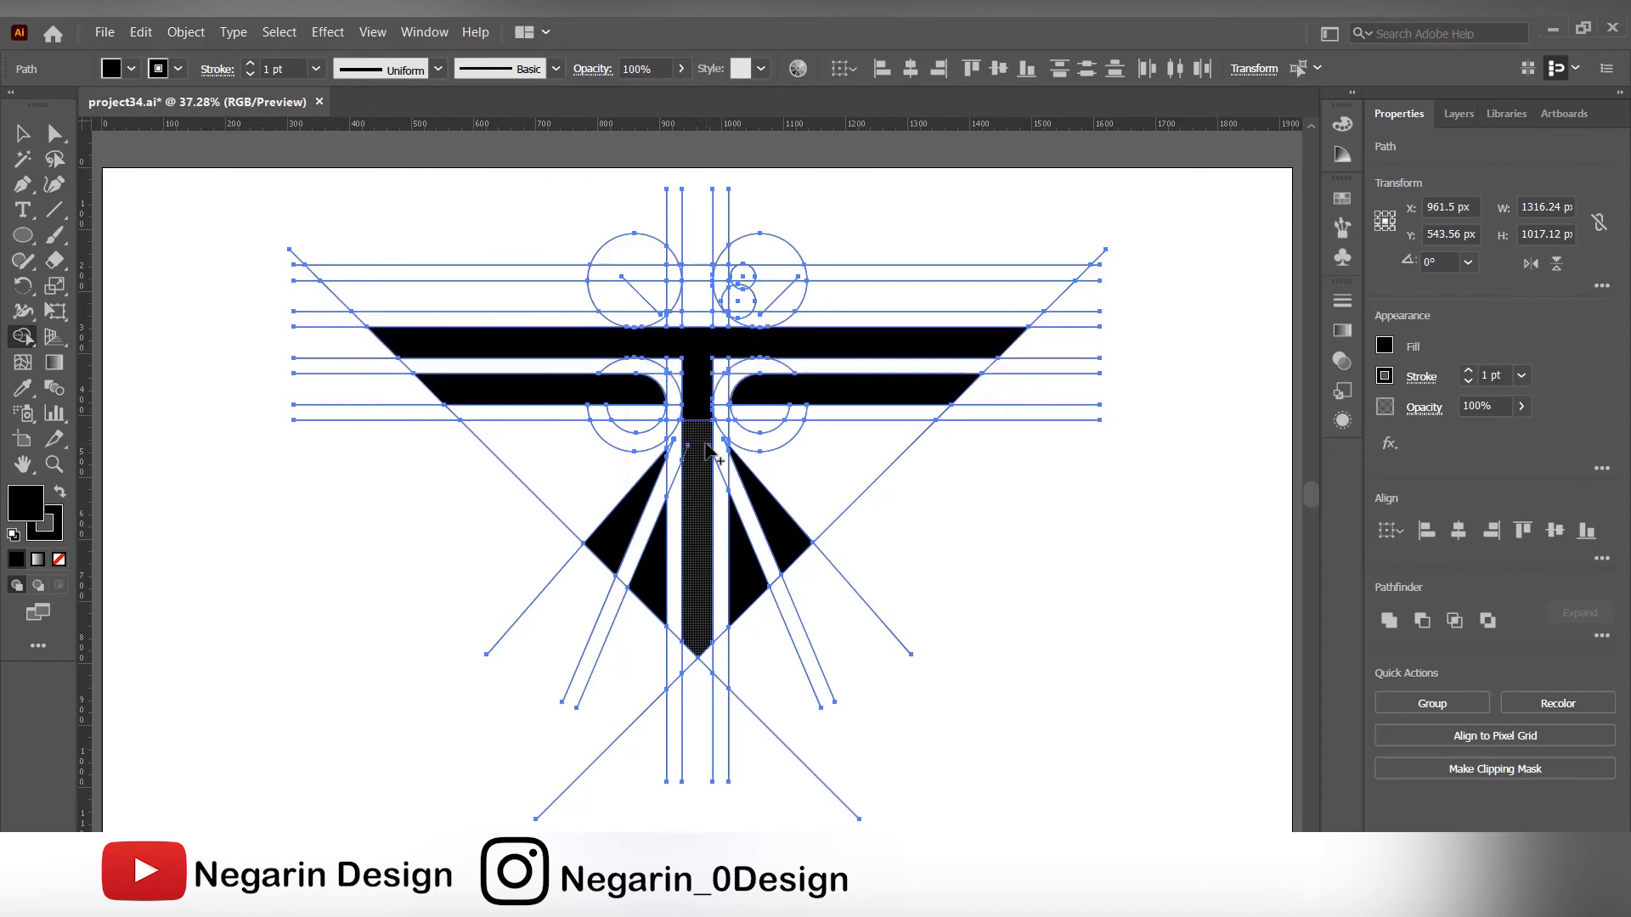
mouse_move(717, 421)
mouse_down()
mouse_move(738, 357)
mouse_move(685, 397)
mouse_move(662, 361)
mouse_up()
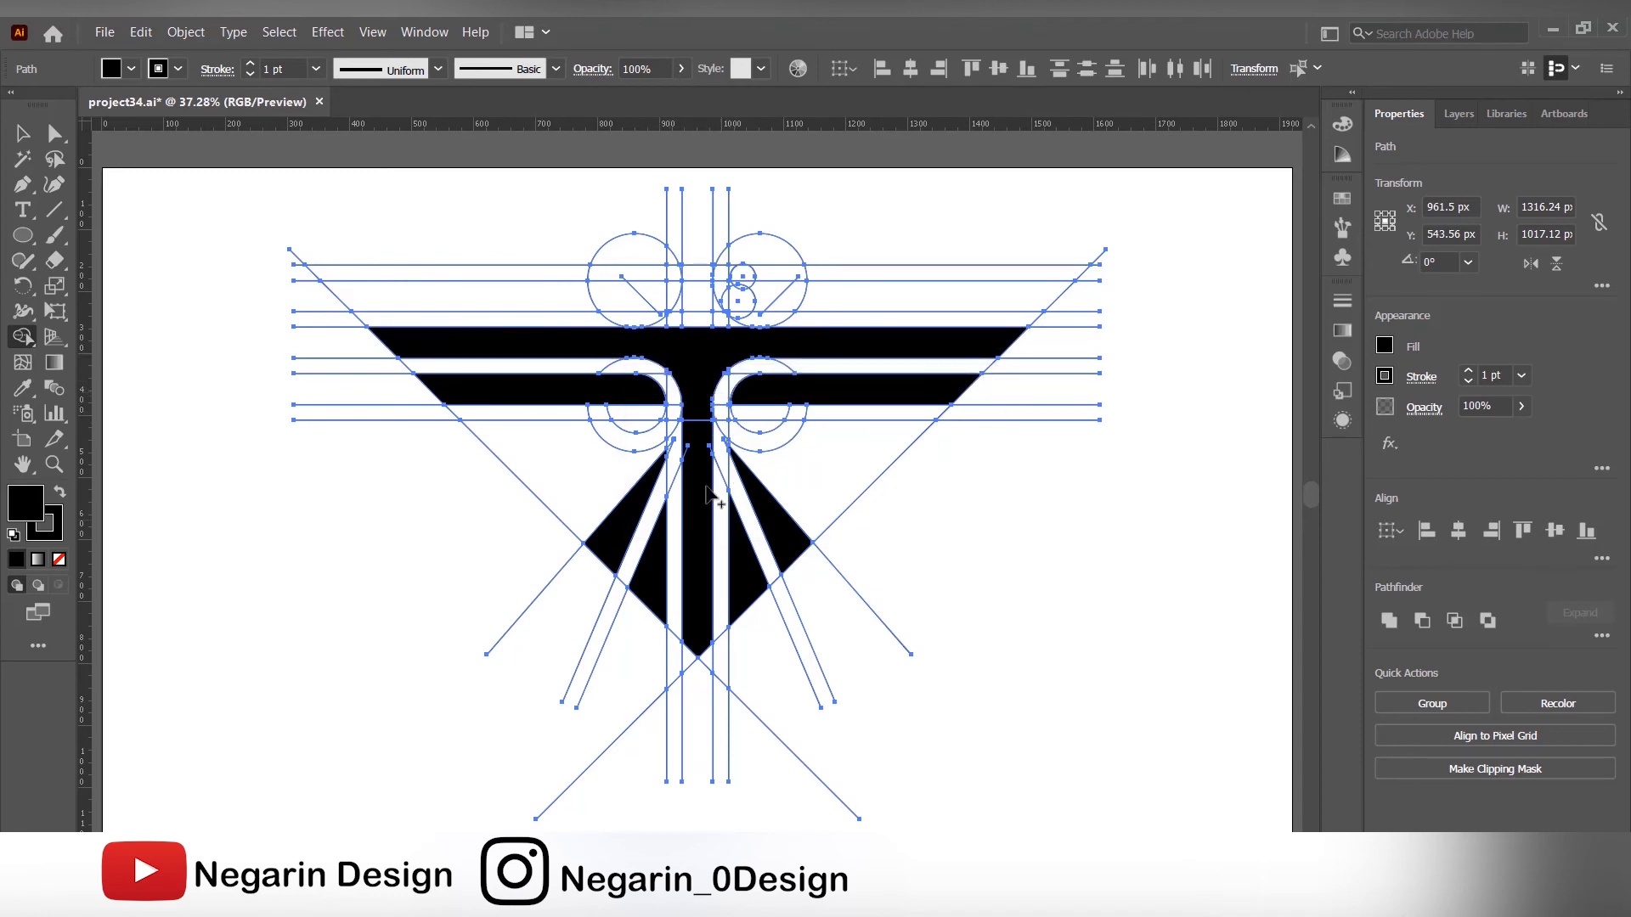
- Merge the head and beak with the body and central tail bar, and fill the uppermost wing bar on each side
mouse_move(675, 344)
mouse_down()
mouse_move(693, 277)
mouse_move(734, 269)
mouse_move(696, 304)
mouse_move(730, 327)
mouse_move(725, 278)
mouse_up()
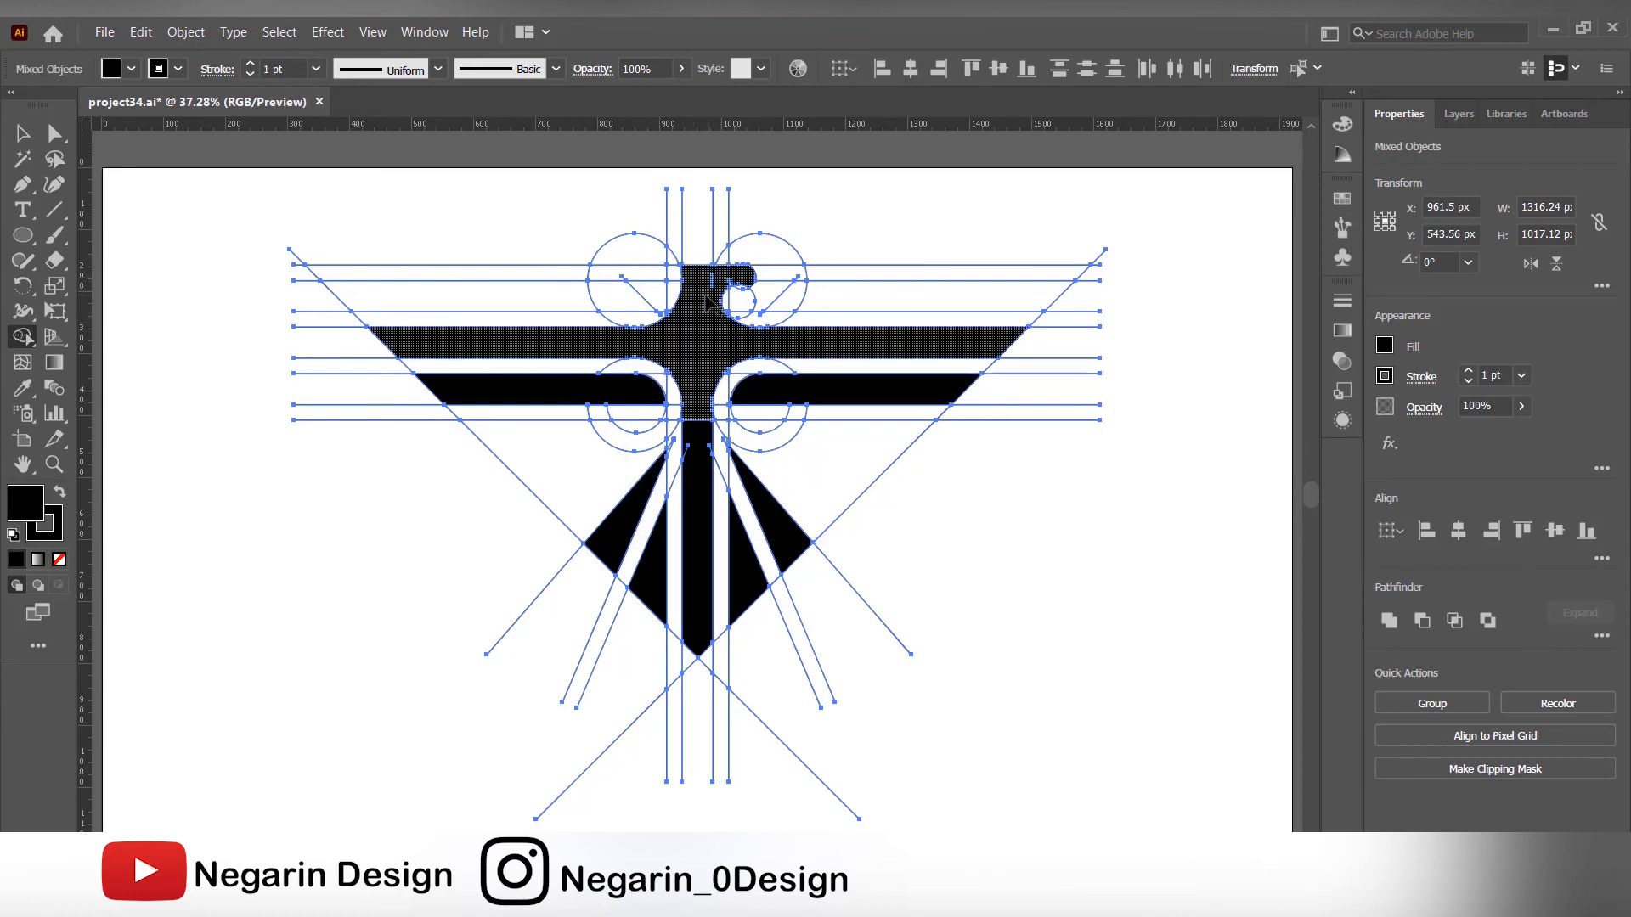
click(716, 293)
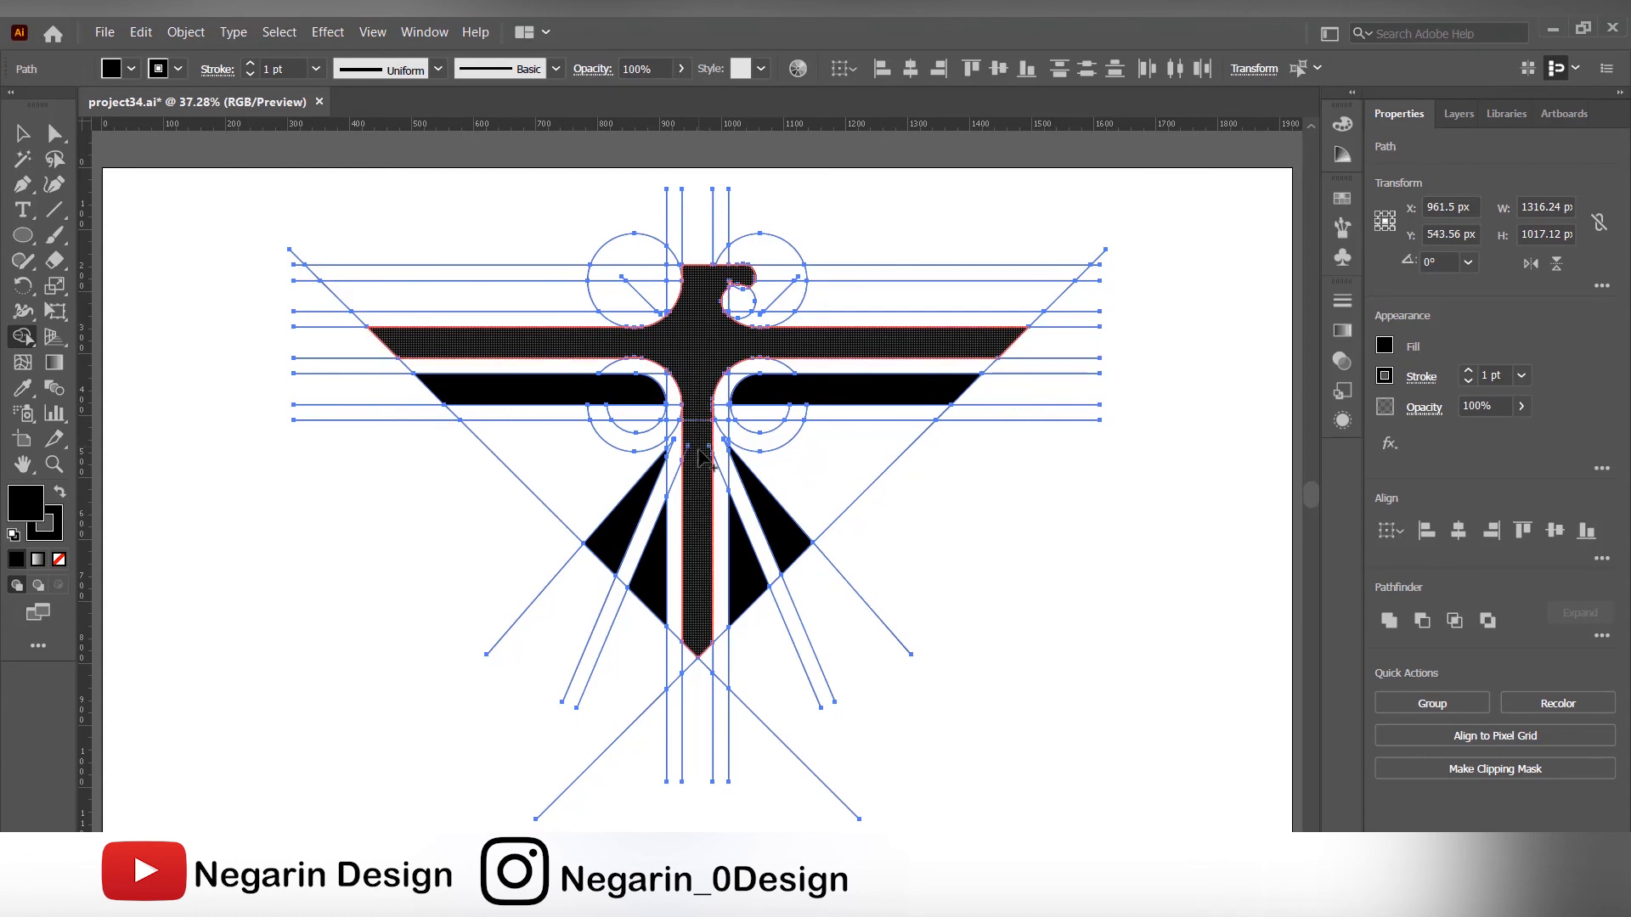
drag(356, 293, 613, 302)
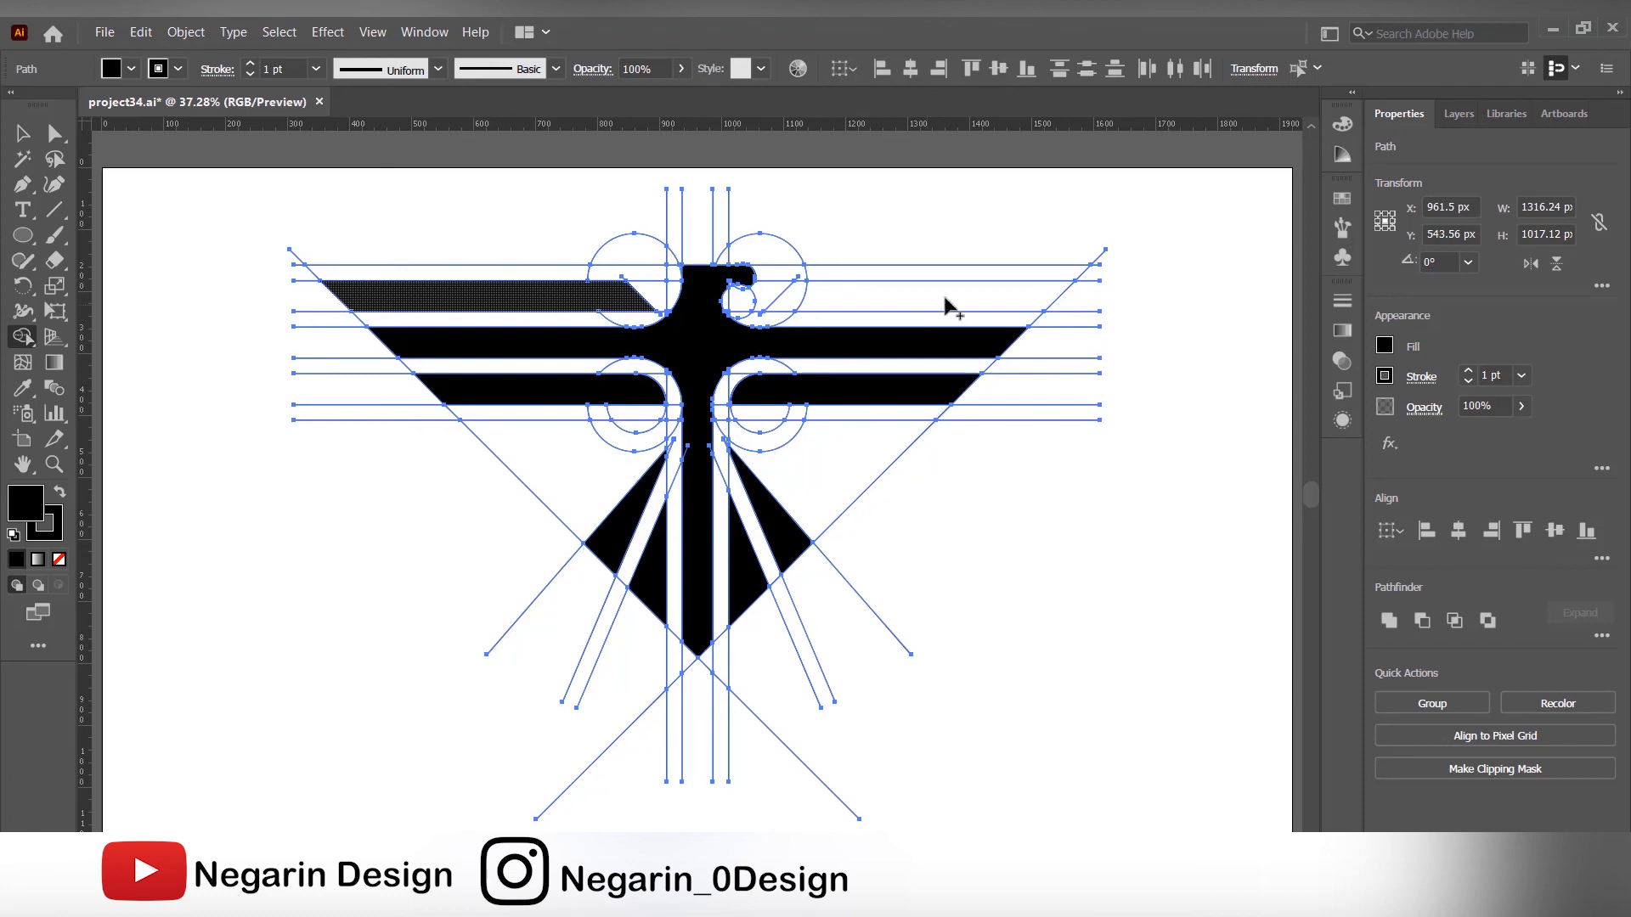
drag(957, 306, 790, 321)
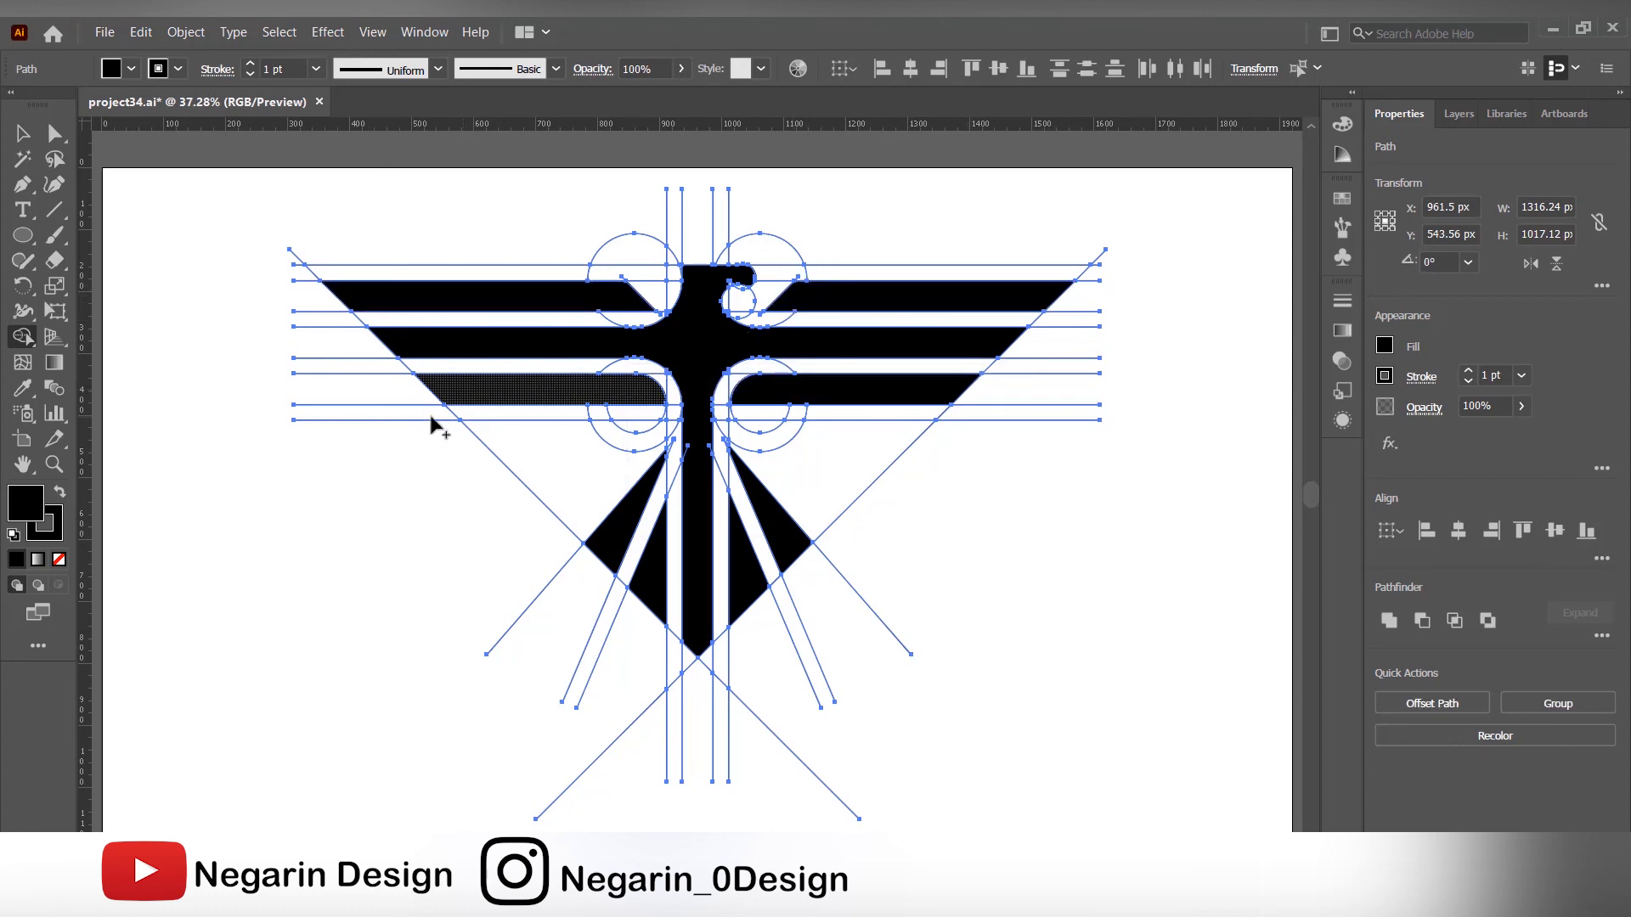
- Merge the small leftover gap beneath the beak into the bird's head with Shape Builder
click(22, 133)
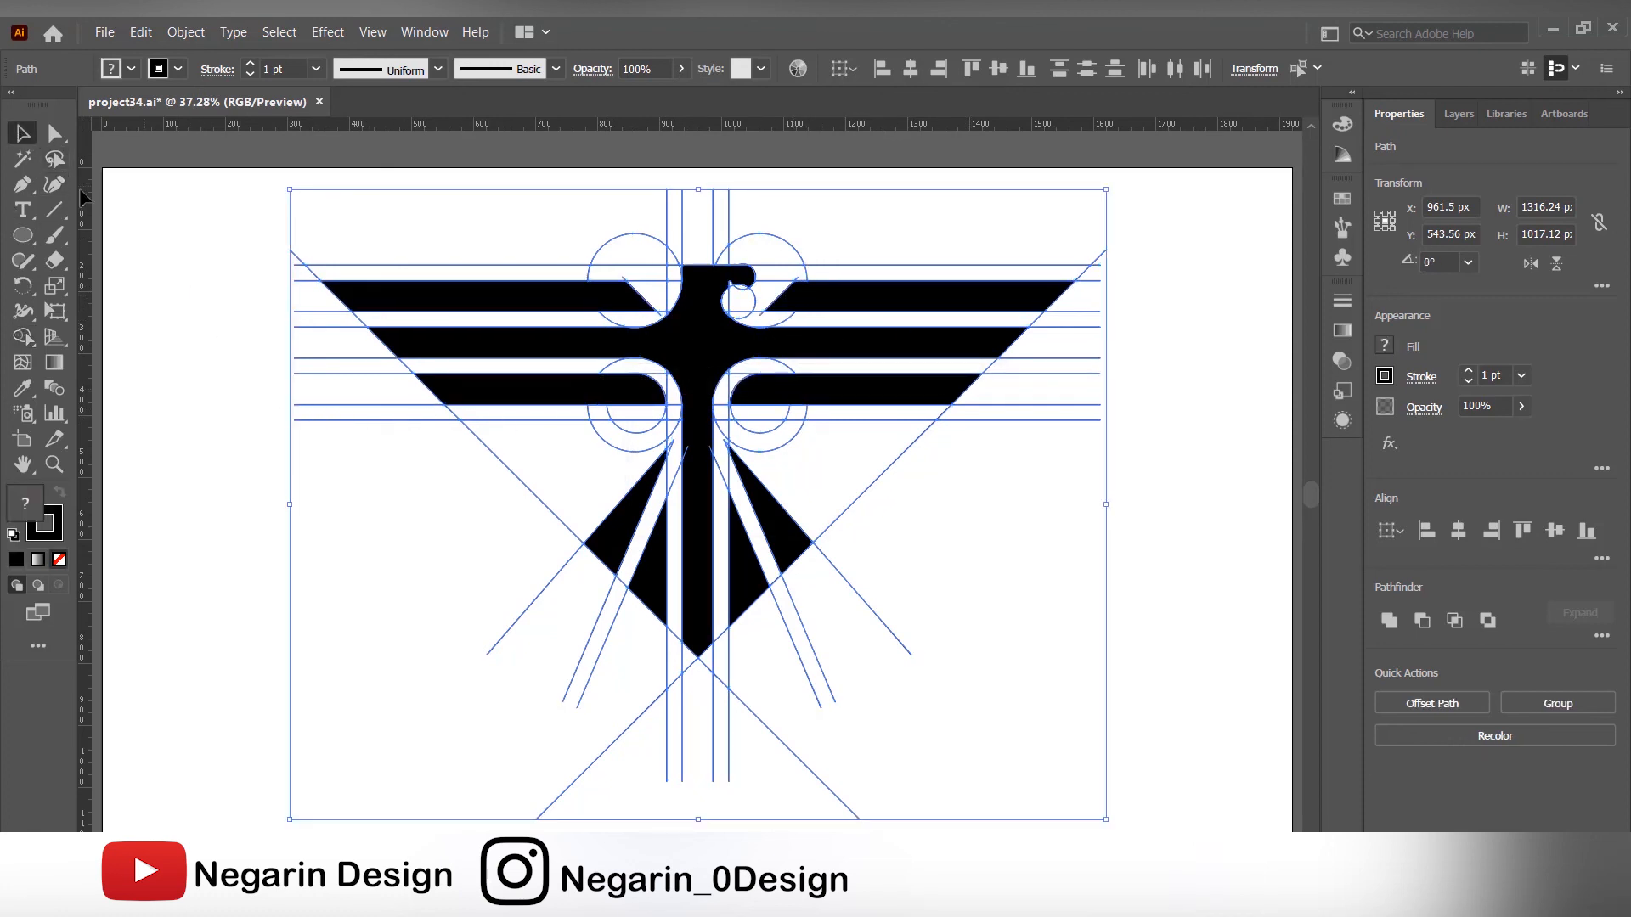
click(23, 337)
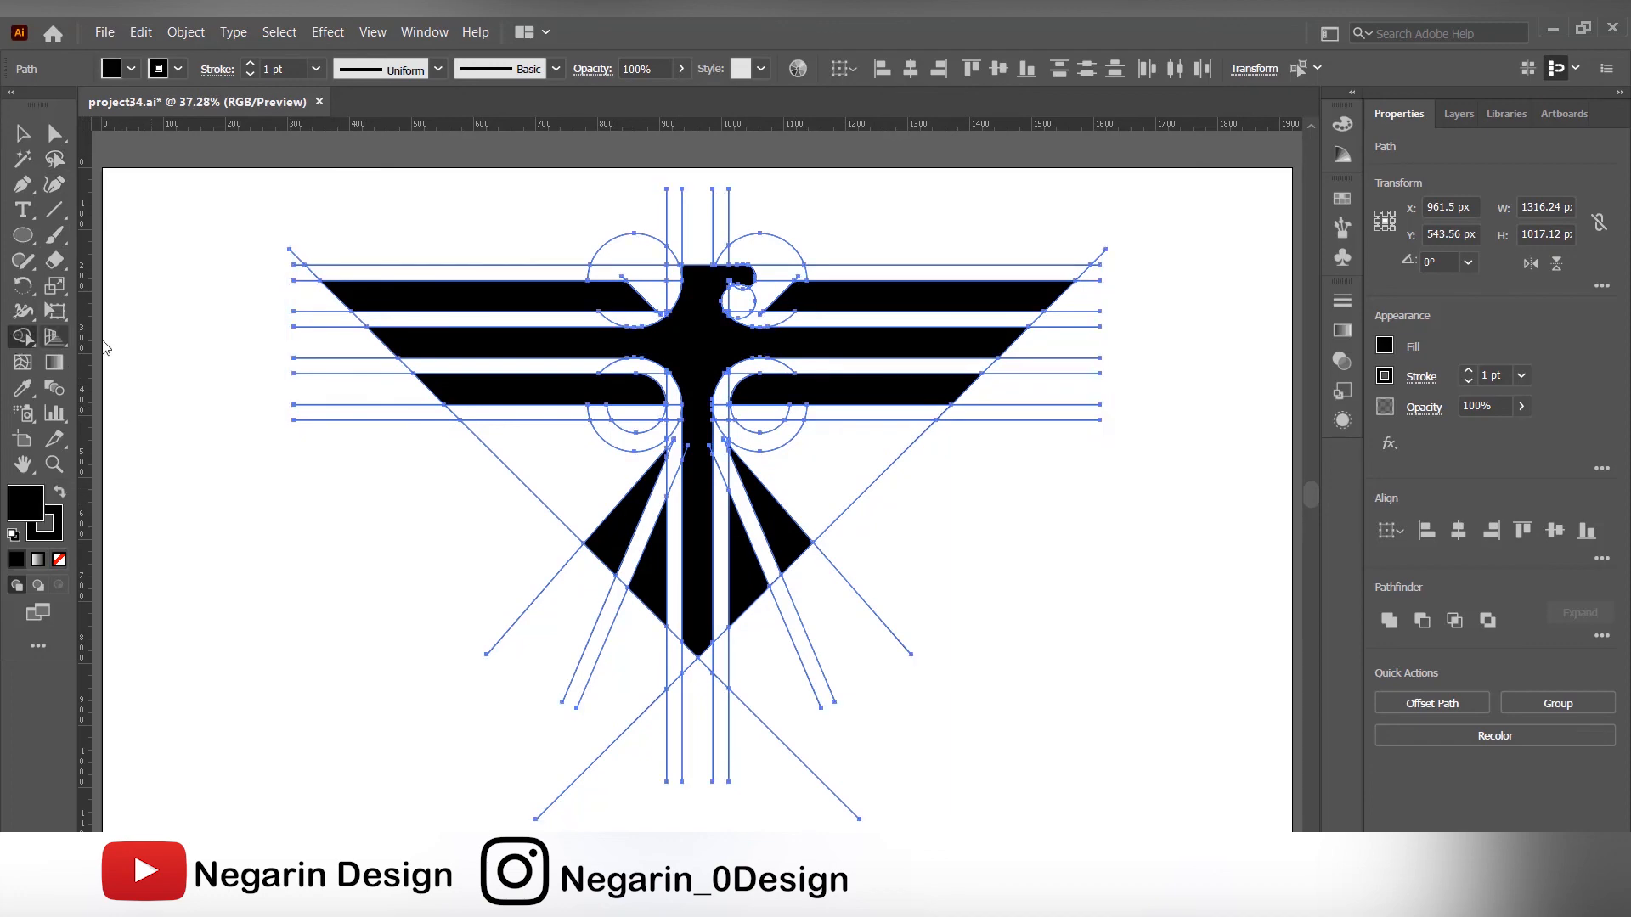
key(ctrl+plus)
key(ctrl+plus)
key(ctrl+plus)
scroll(732, 437, up, 7)
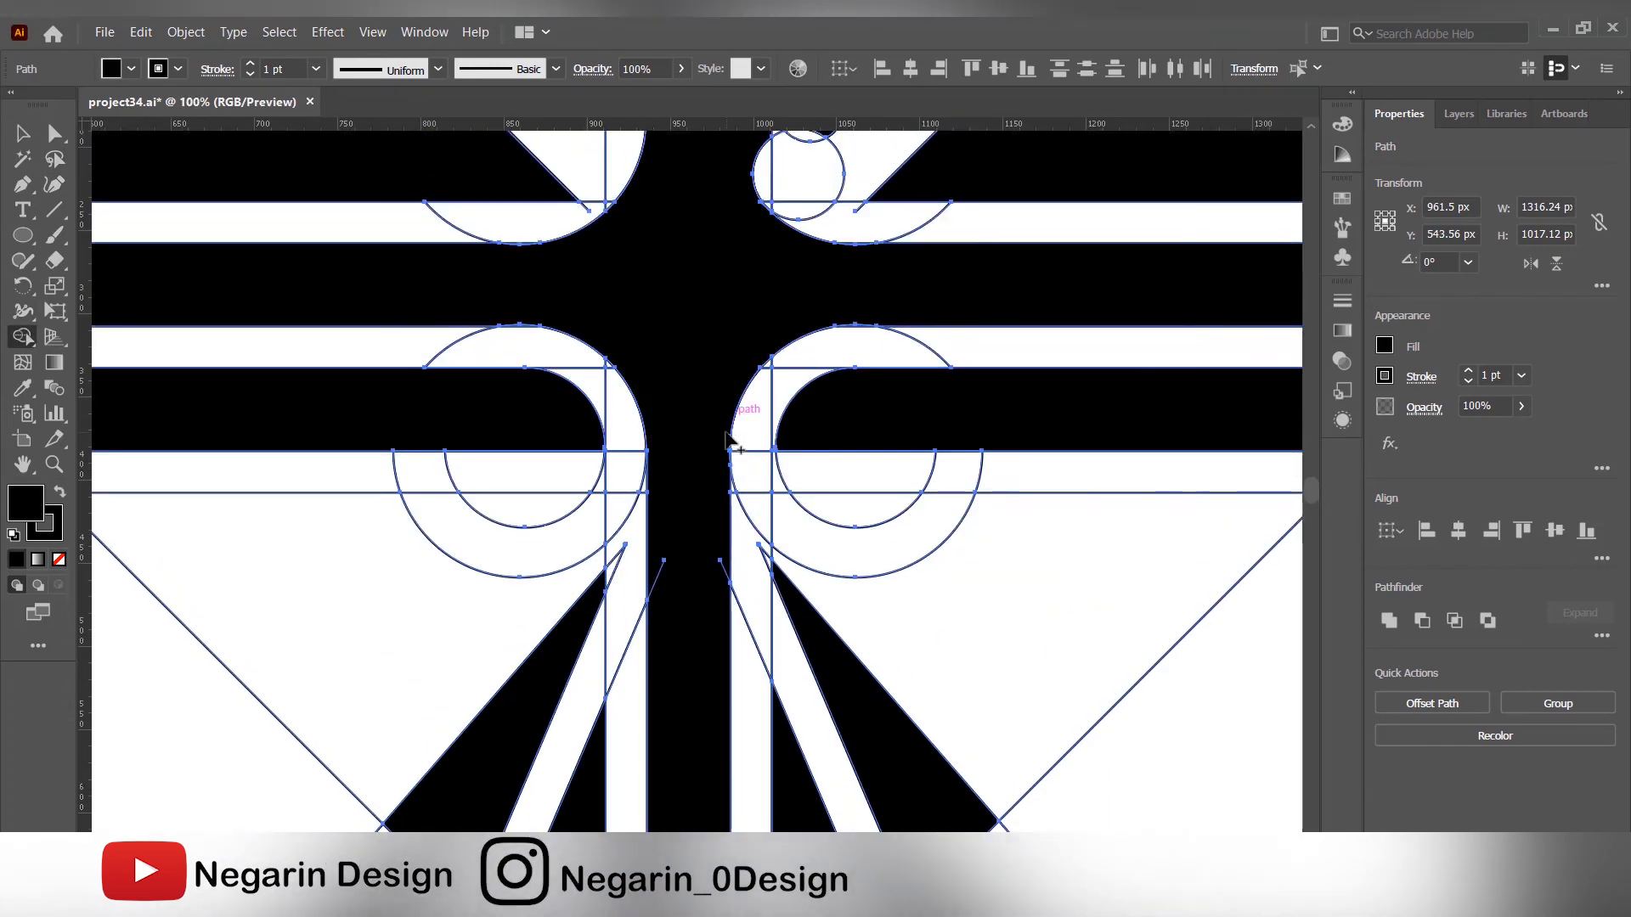
key(ctrl+plus)
scroll(747, 338, up, 10)
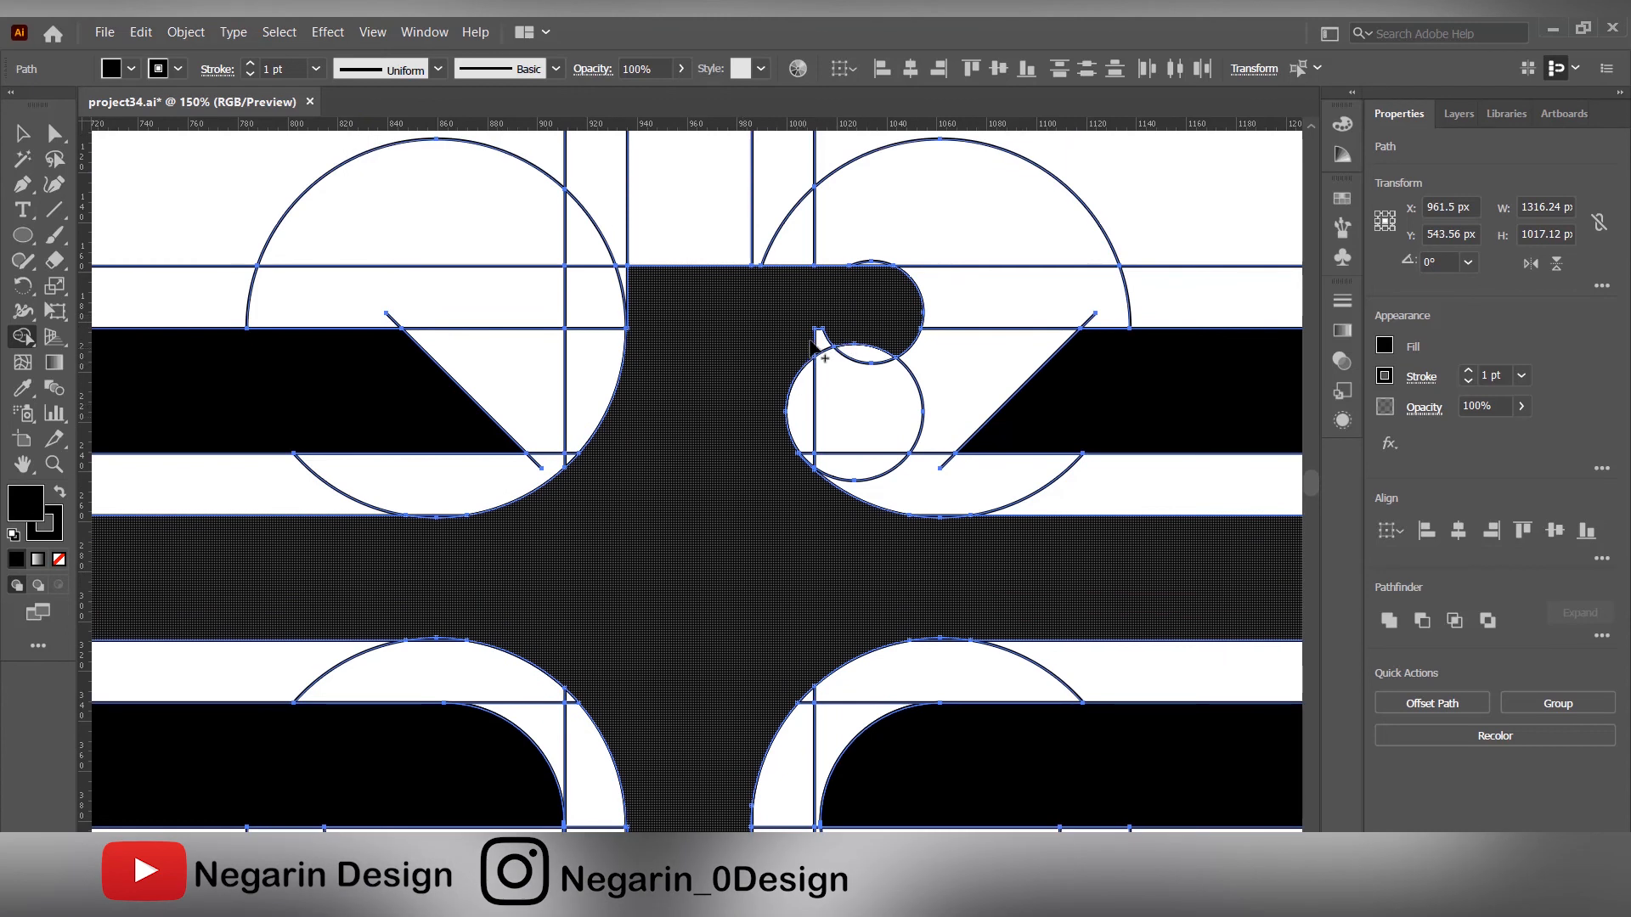
drag(815, 340, 781, 386)
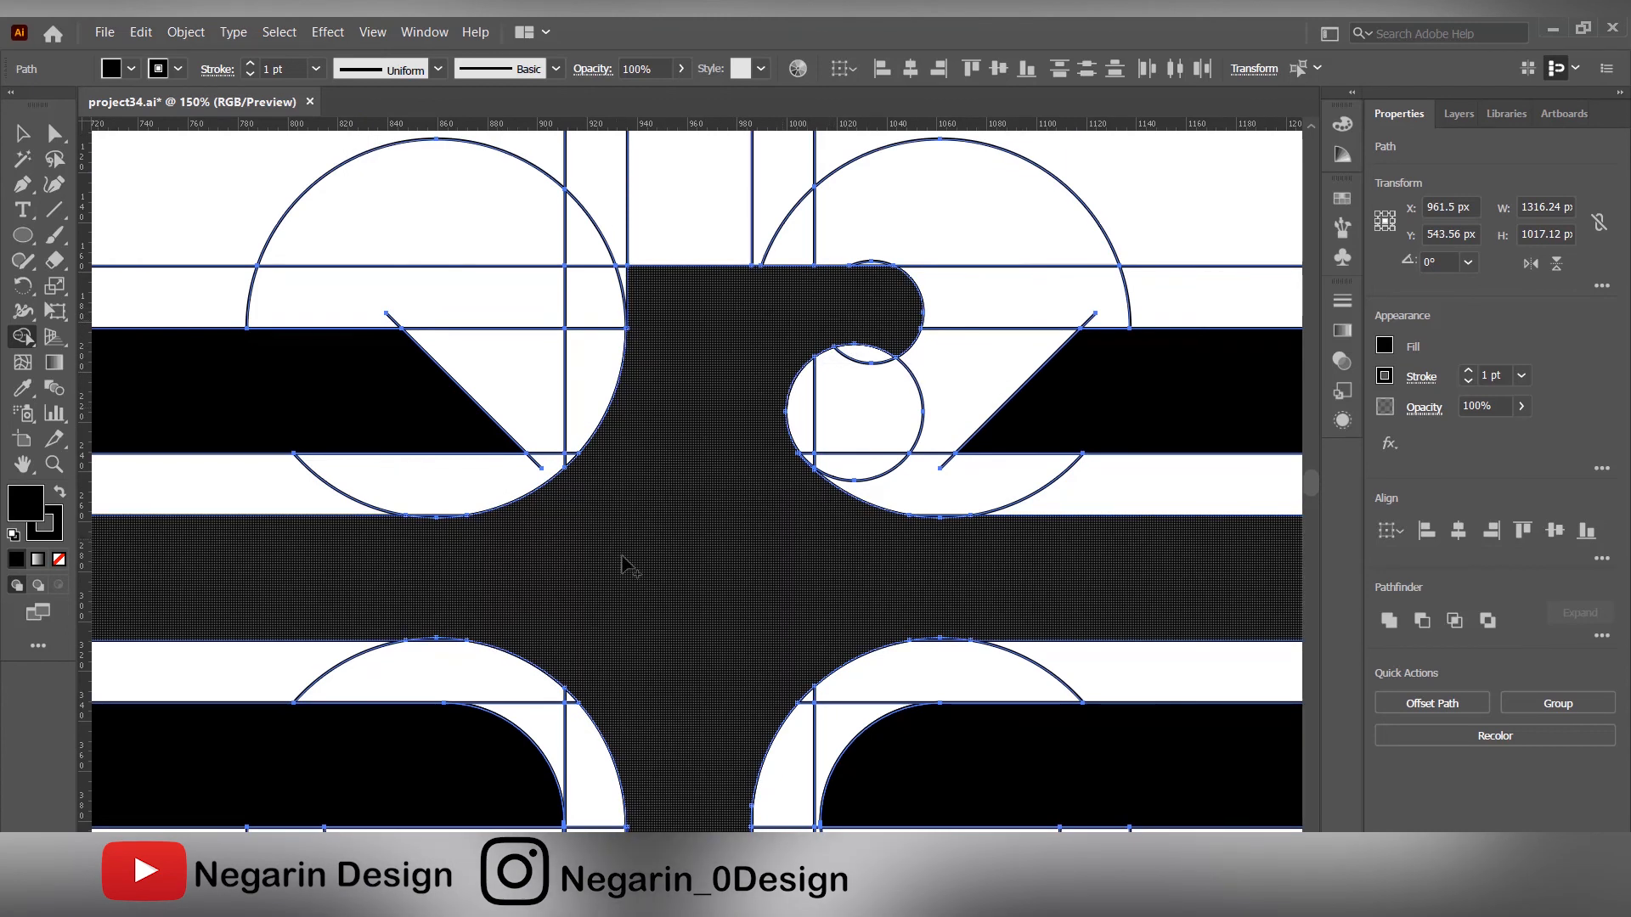
key(ctrl+0)
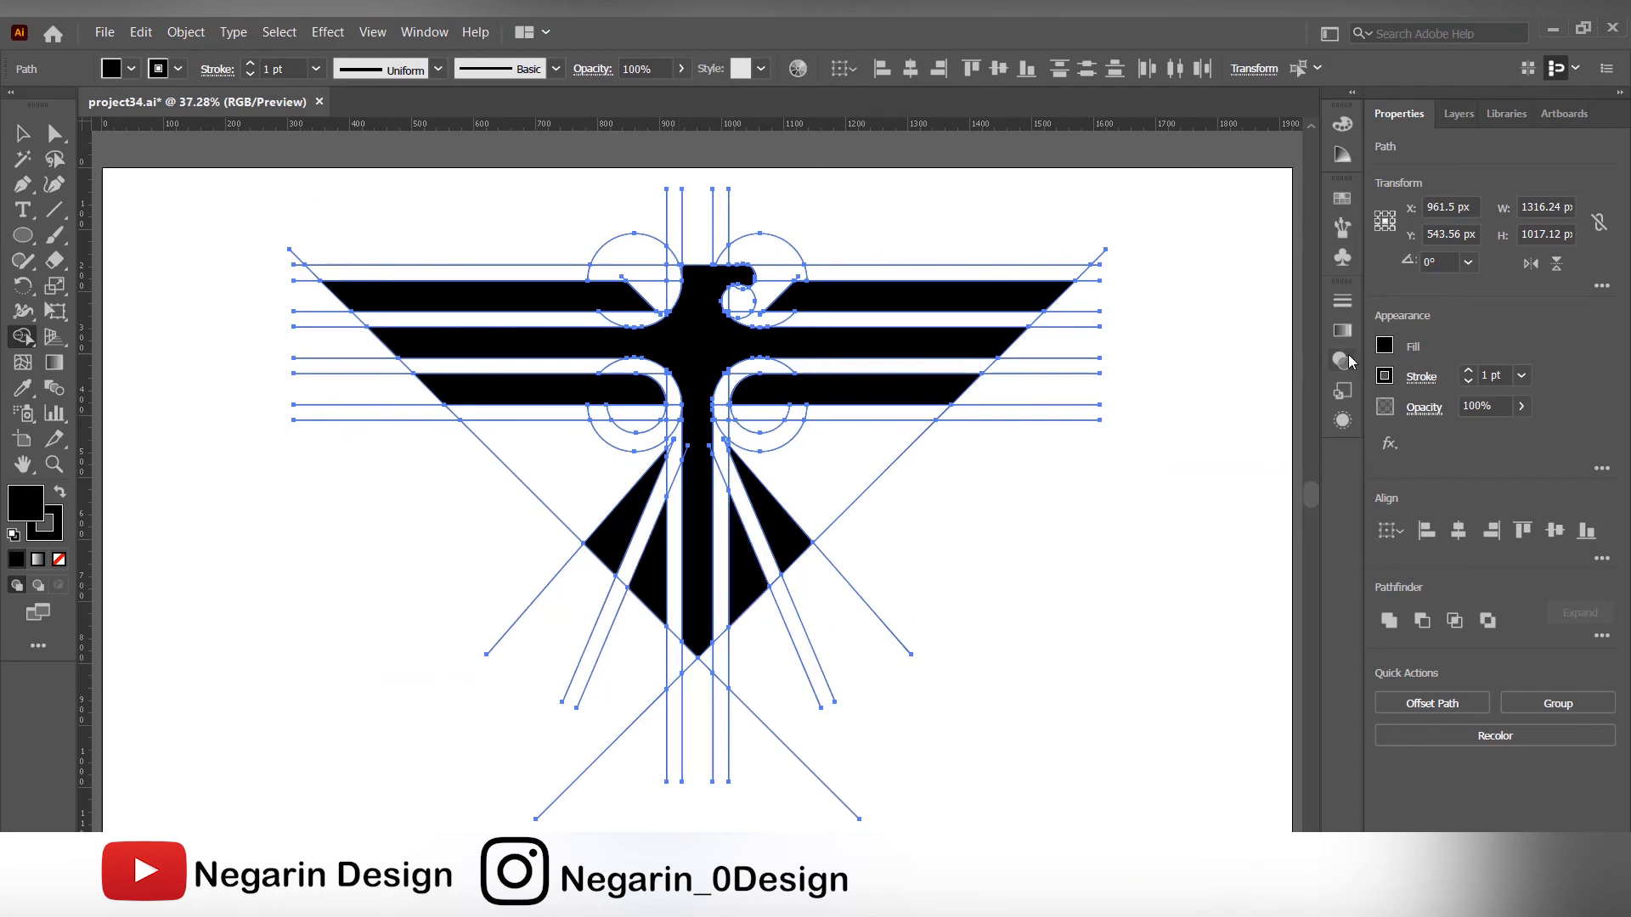
- Remove the stroke from all the artwork so only the black bird shapes show, and deselect everything
key(v)
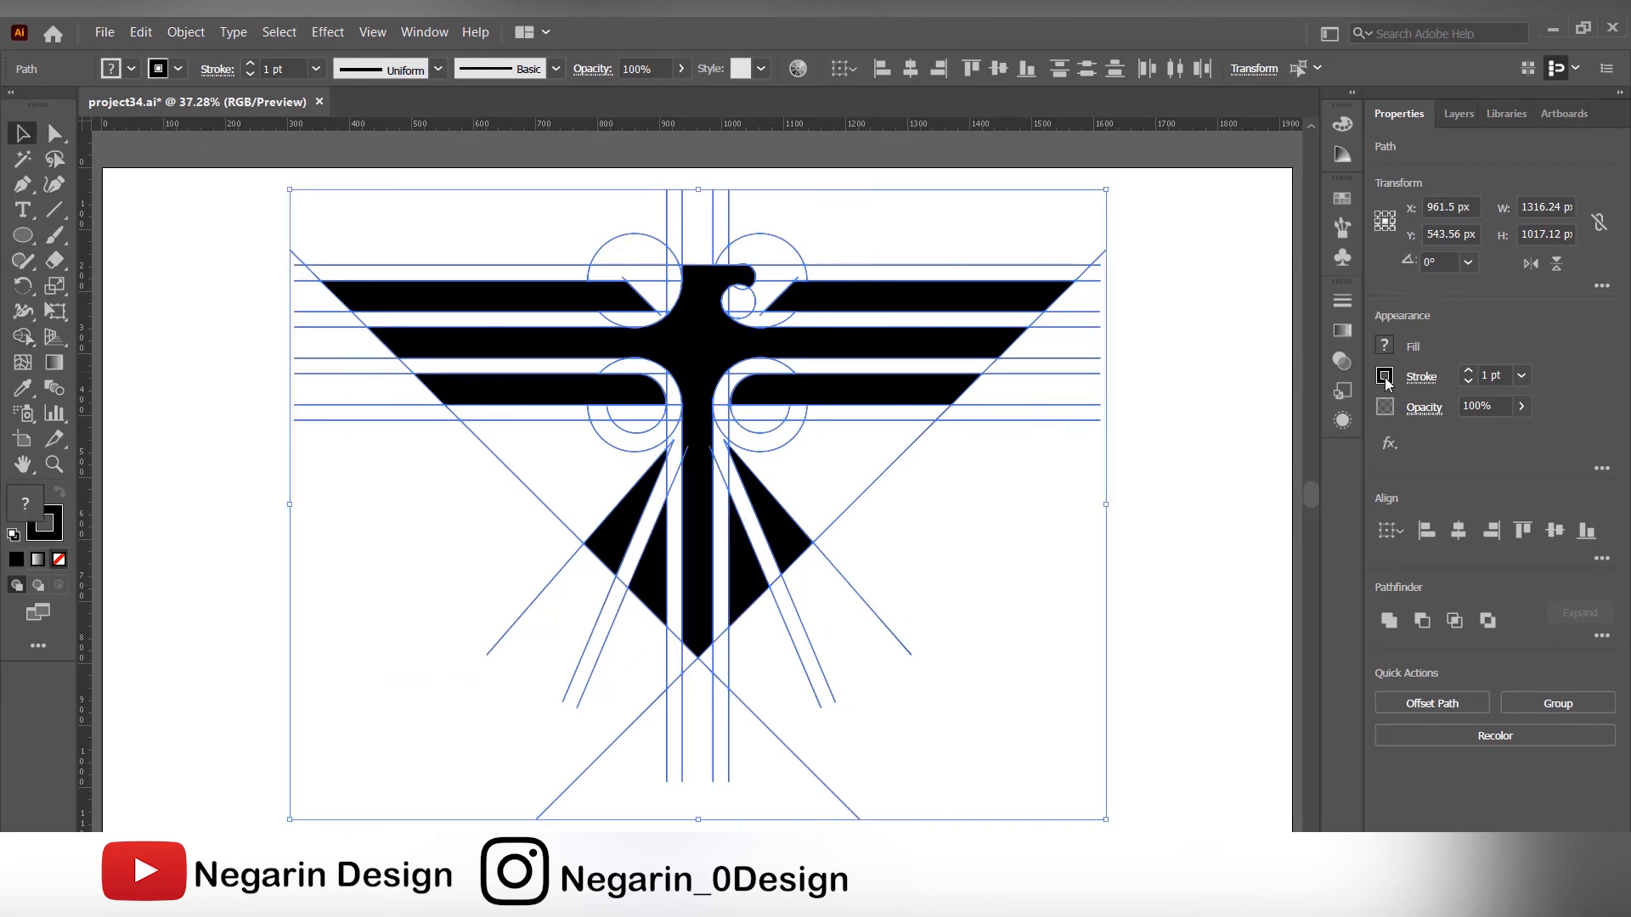
click(1384, 377)
click(1166, 457)
click(1212, 284)
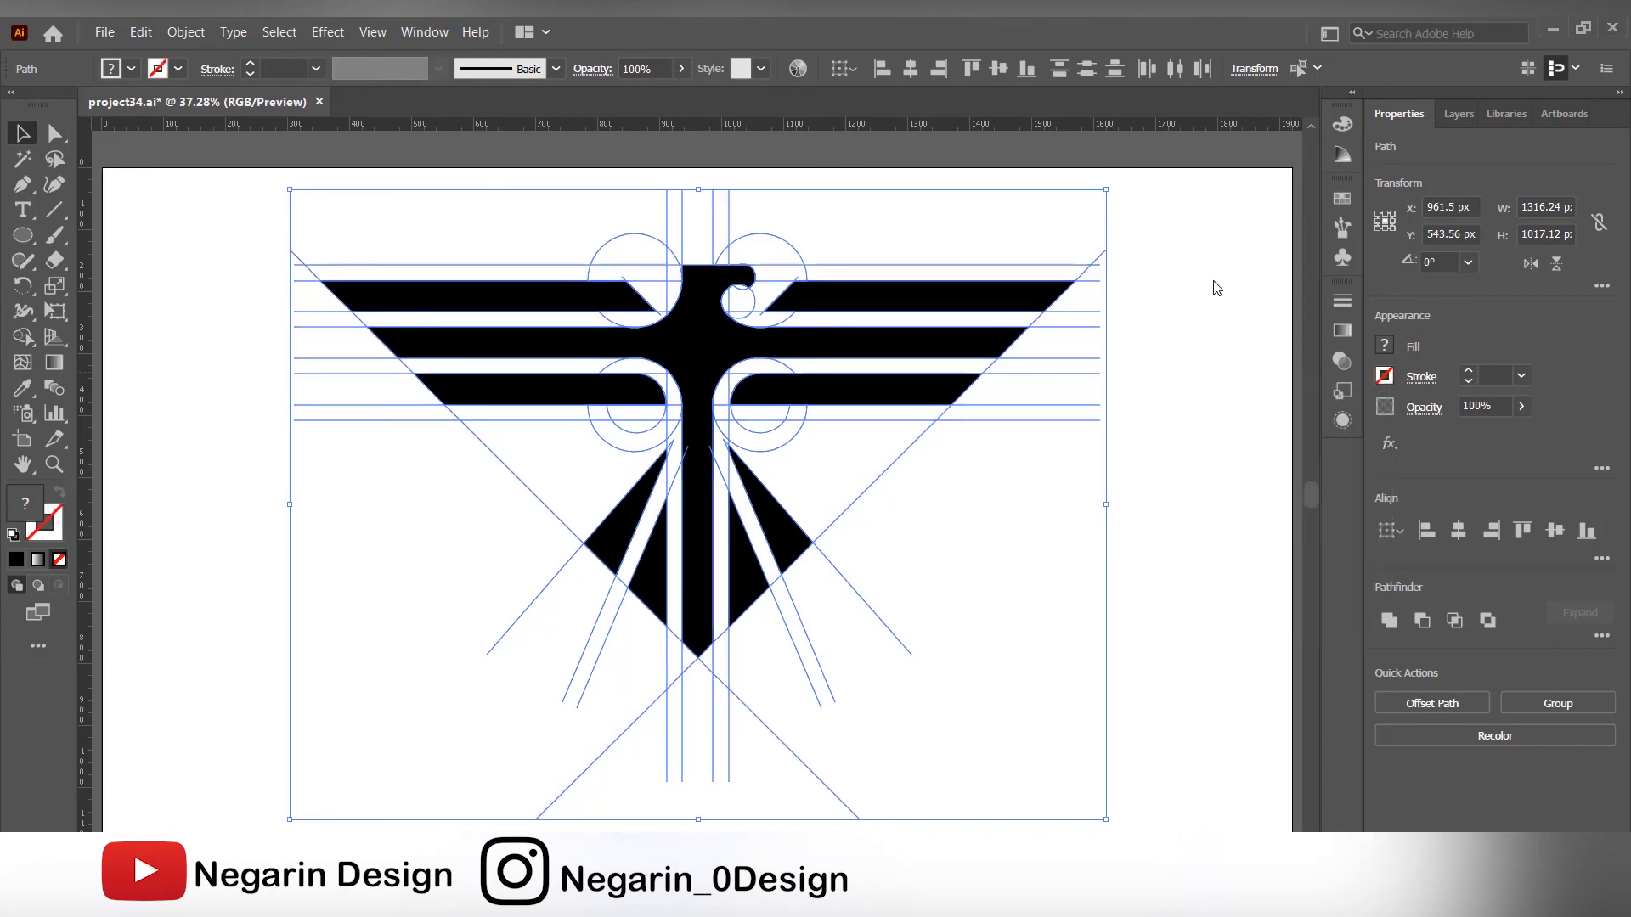
click(1172, 293)
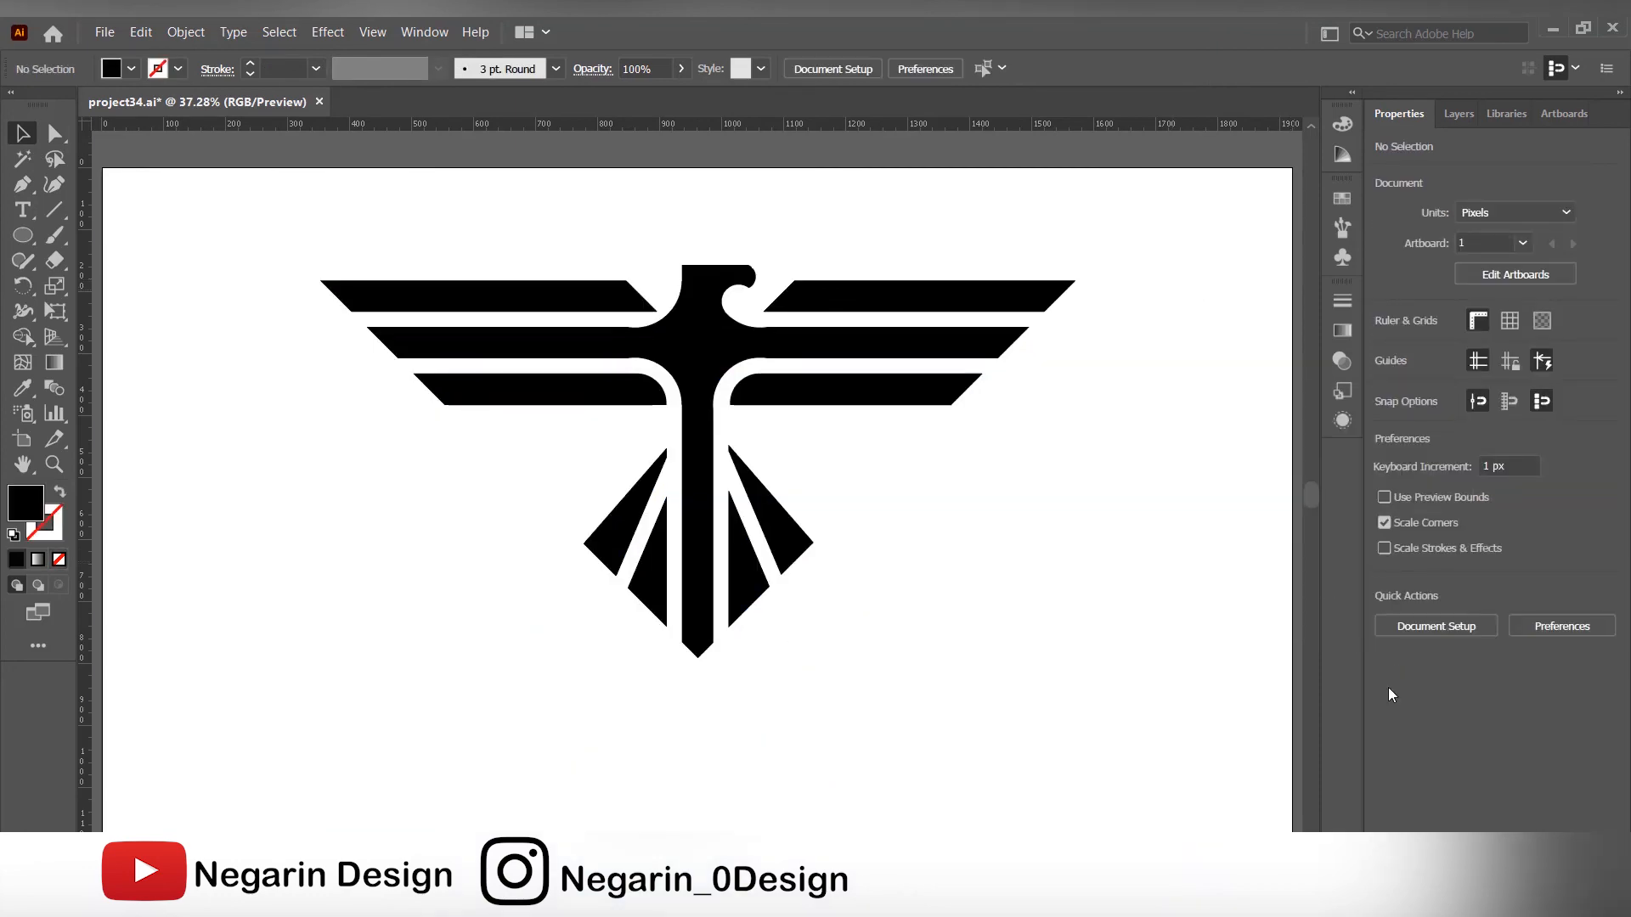